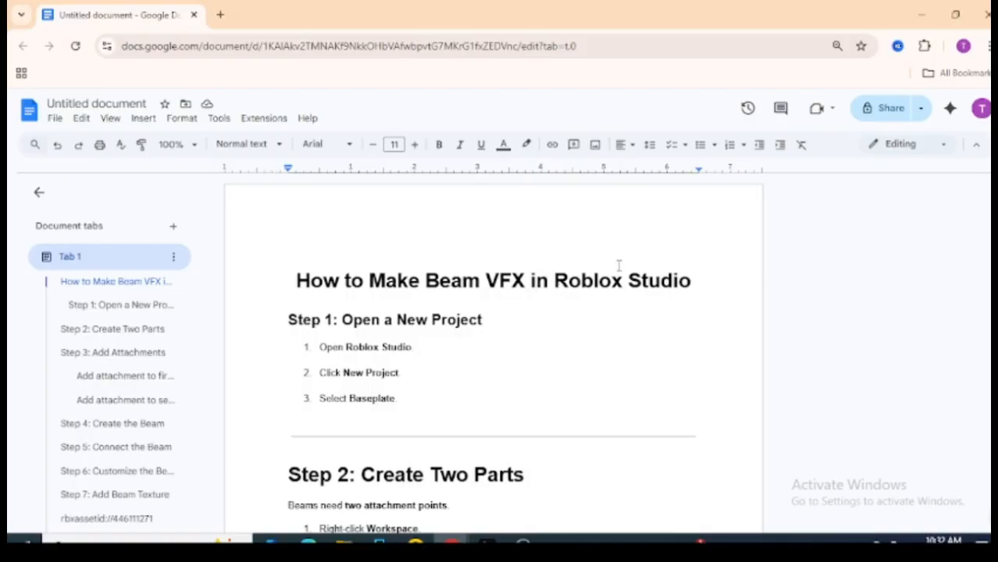
Bring the Roblox Studio window with the new Baseplate project to the front.
mouse_move(486, 540)
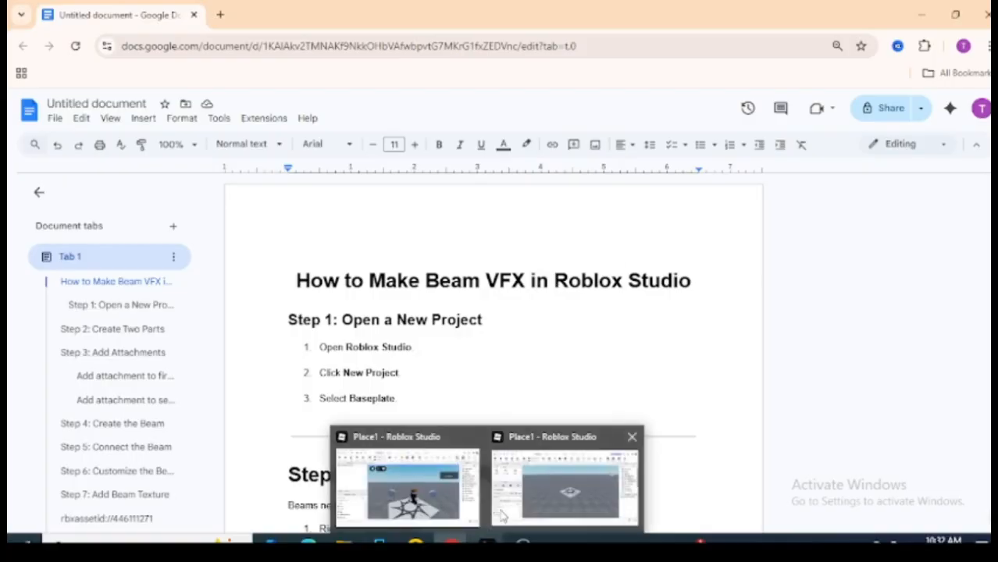
click(542, 470)
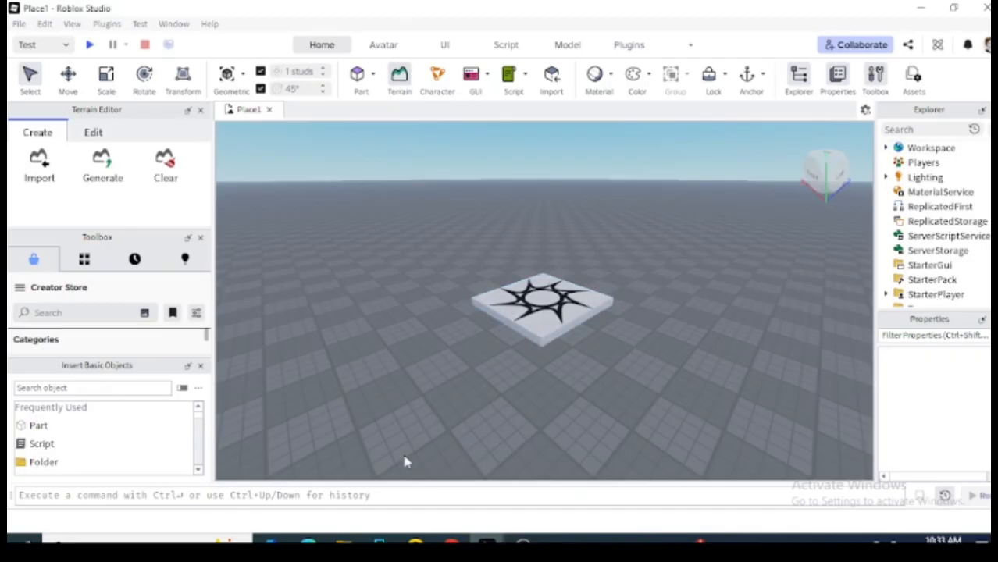
Return to the Google Docs Beam VFX guide in Chrome.
click(485, 480)
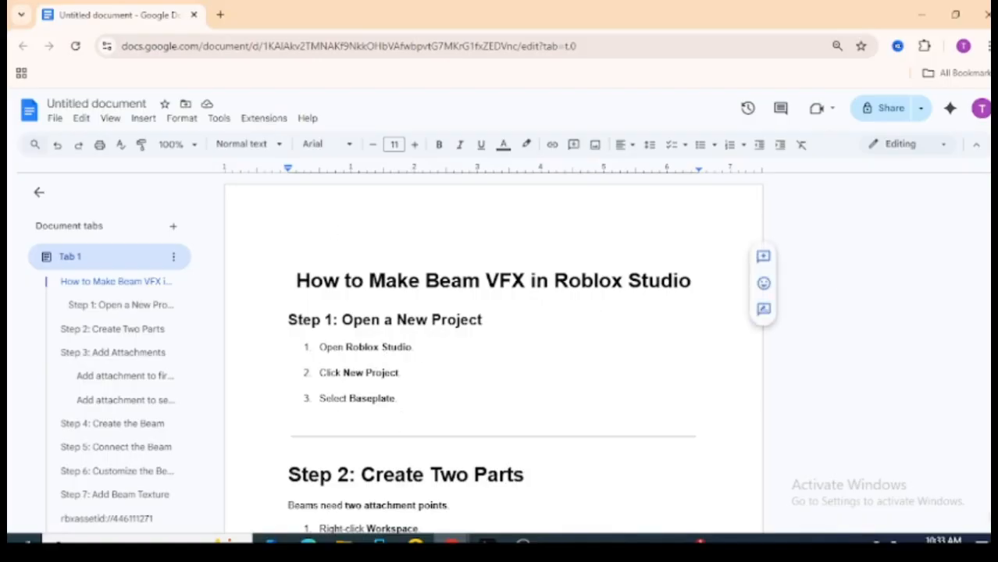
Highlight the 'Step 2: Create Two Parts' heading in the guide, then return to Roblox Studio.
drag(994, 197, 994, 208)
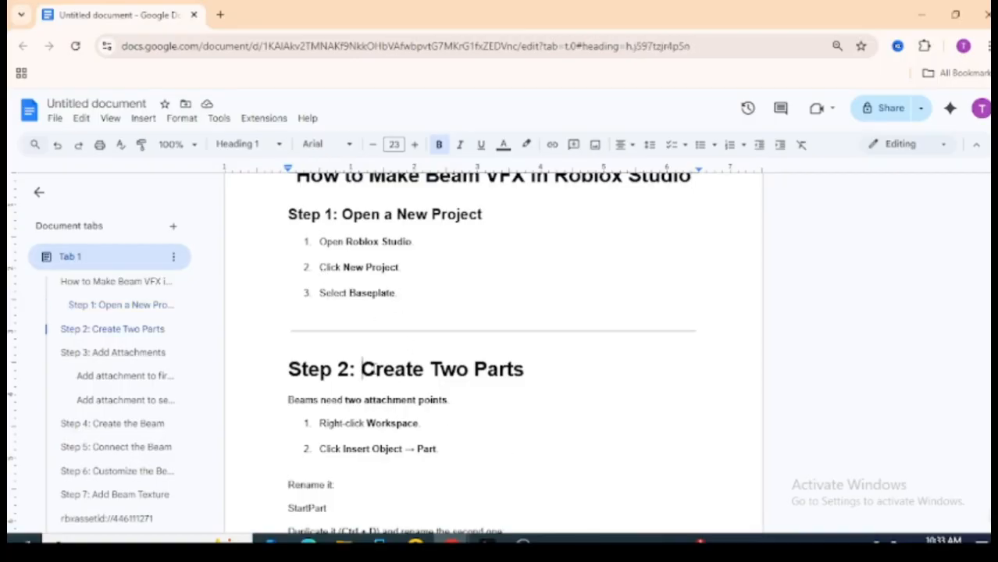
drag(360, 369, 552, 381)
click(552, 381)
mouse_move(485, 544)
click(552, 467)
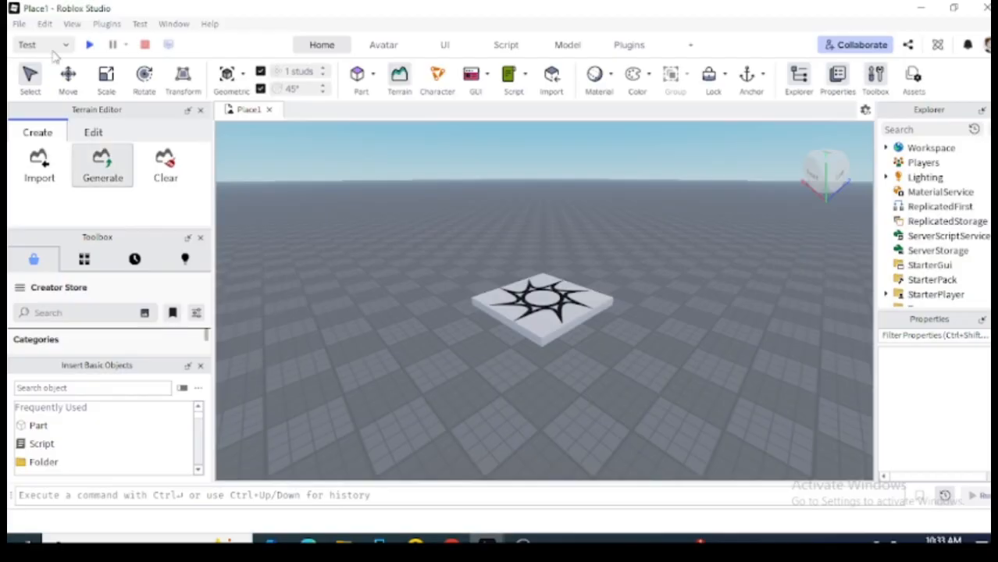
click(18, 26)
click(20, 25)
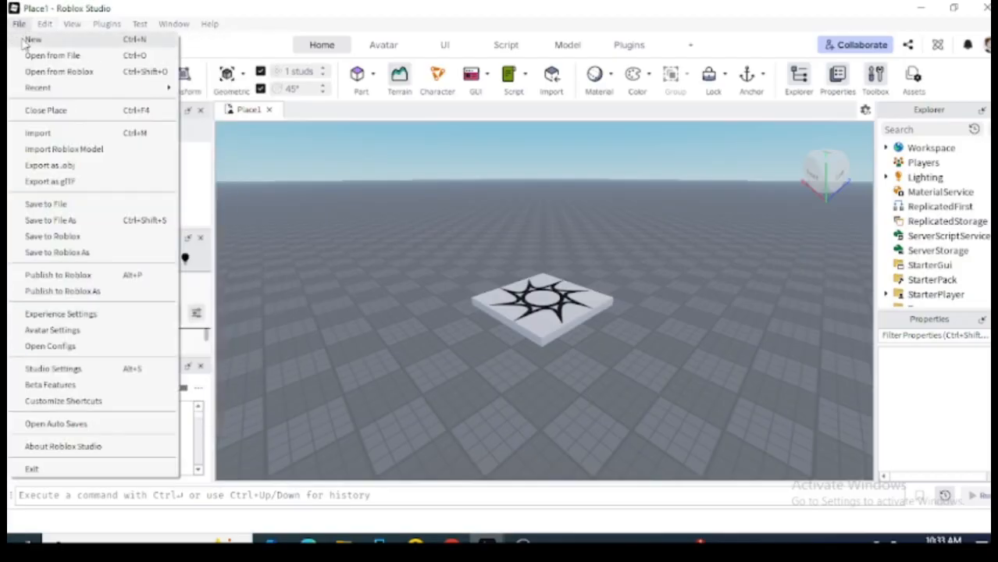
click(419, 213)
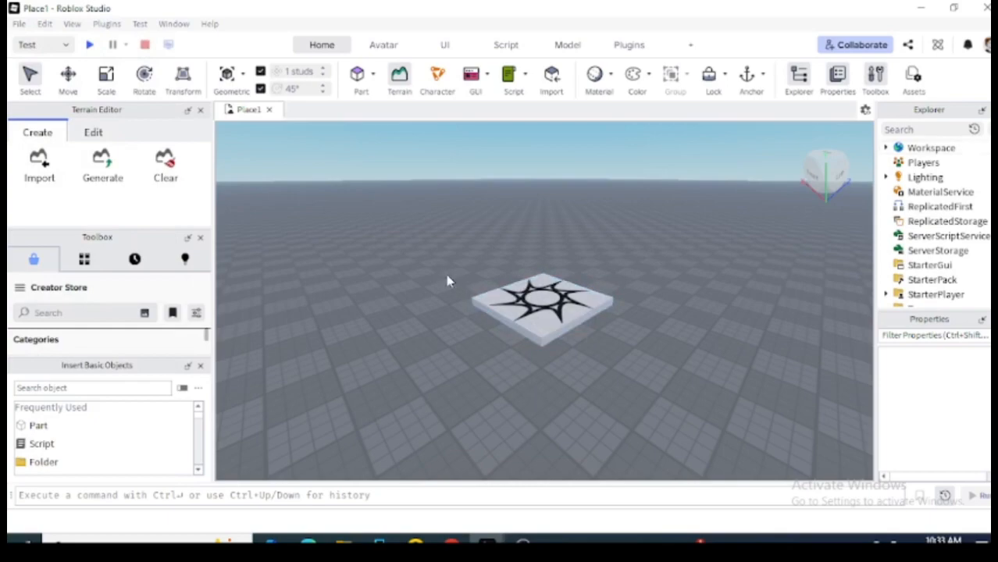
Insert a block Part onto the spawn location in the Workspace.
click(41, 426)
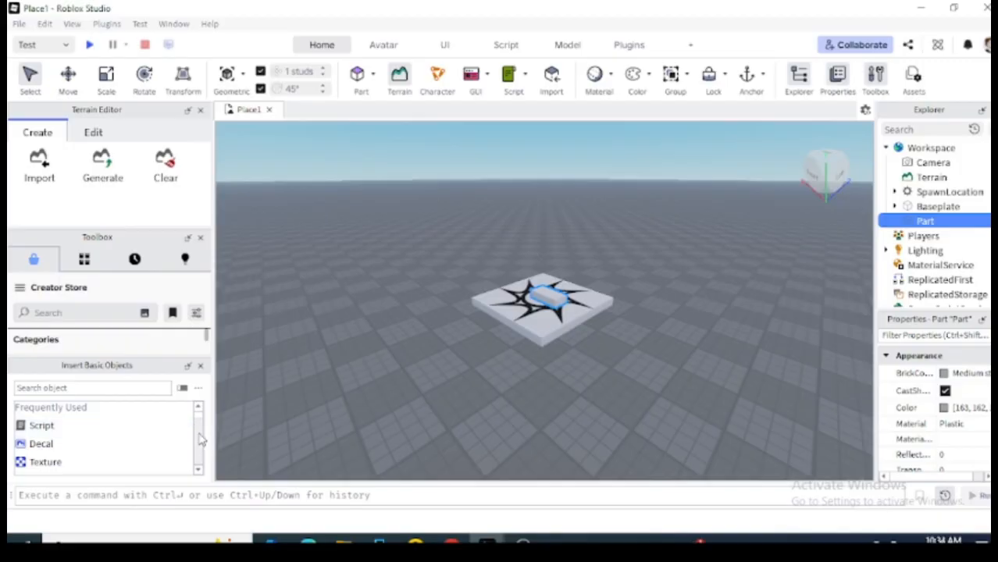
scroll(199, 424, down, 5)
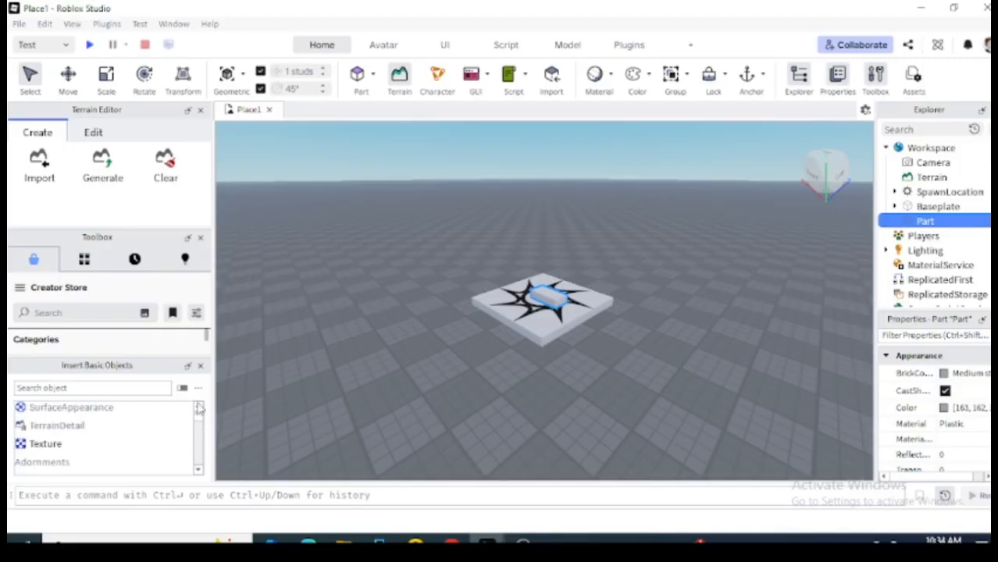
click(374, 80)
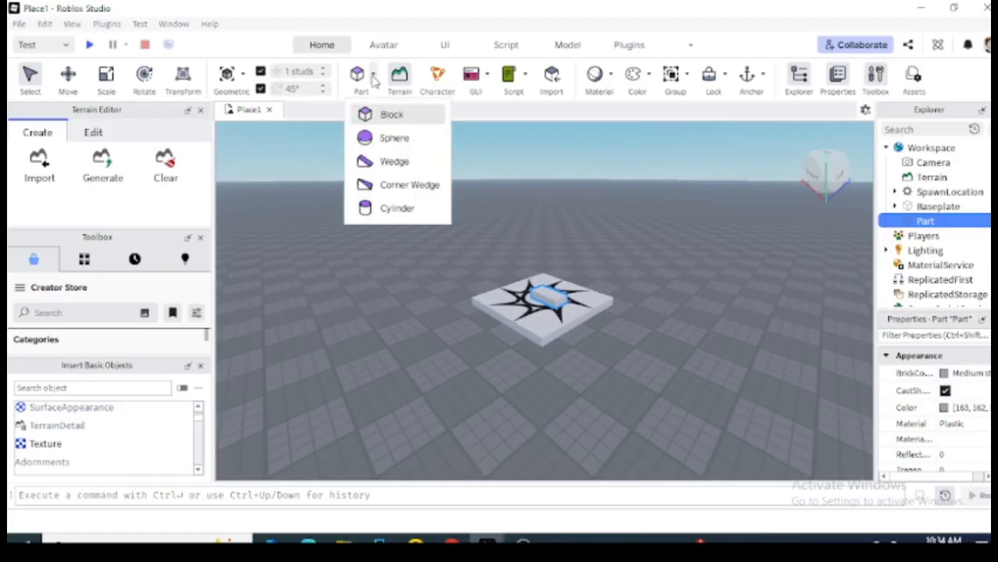
Add a sphere left of the spawn pad, rename it Startpart, and delete the leftover block Part.
click(393, 144)
drag(549, 279, 389, 423)
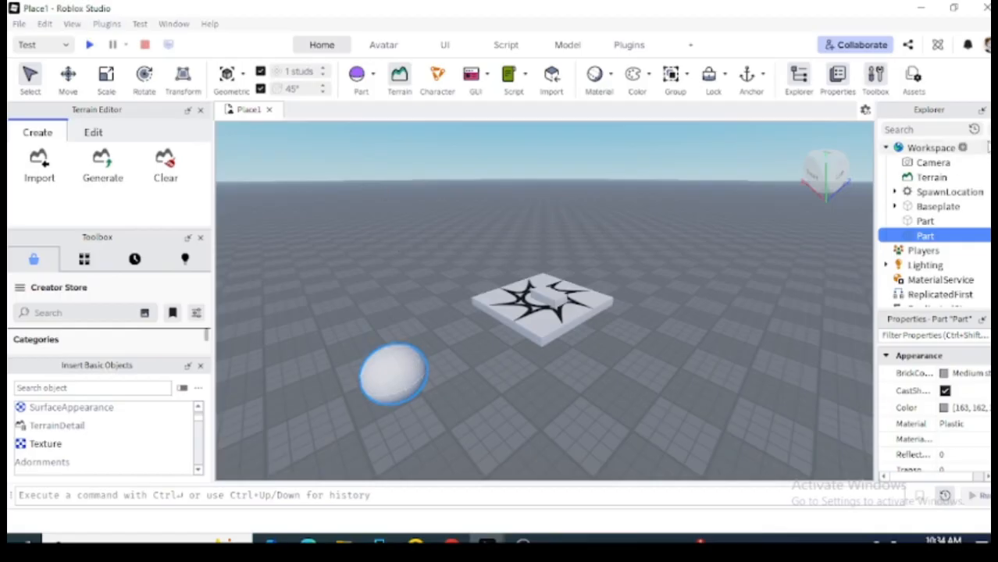
right_click(925, 237)
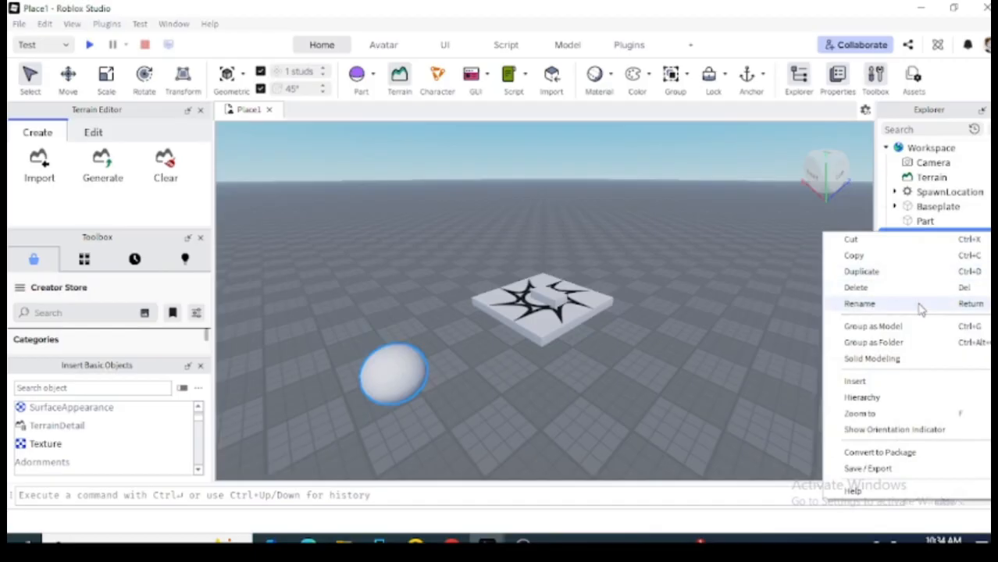
click(860, 303)
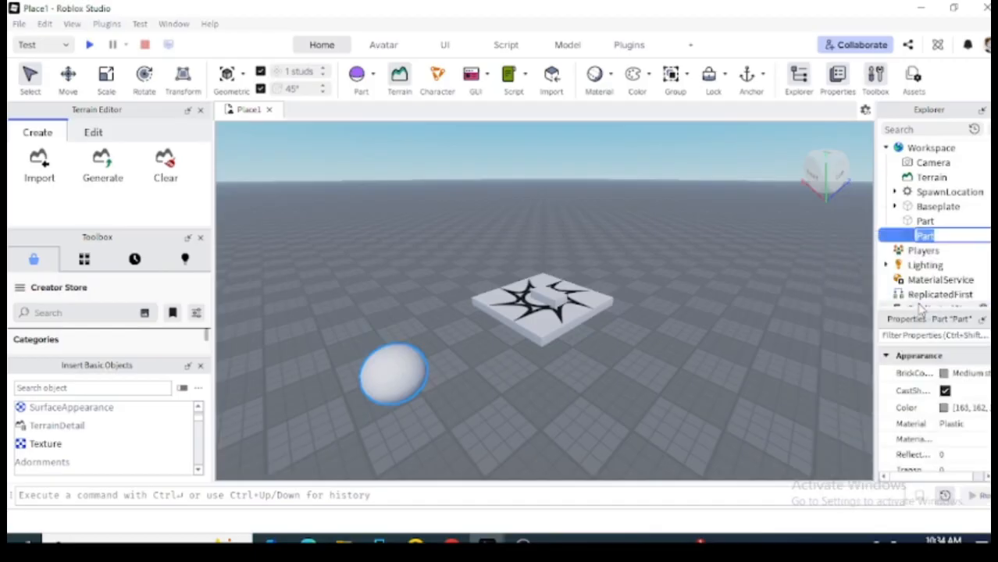
text(Startpat)
key(BackSpace)
text(rt)
key(Return)
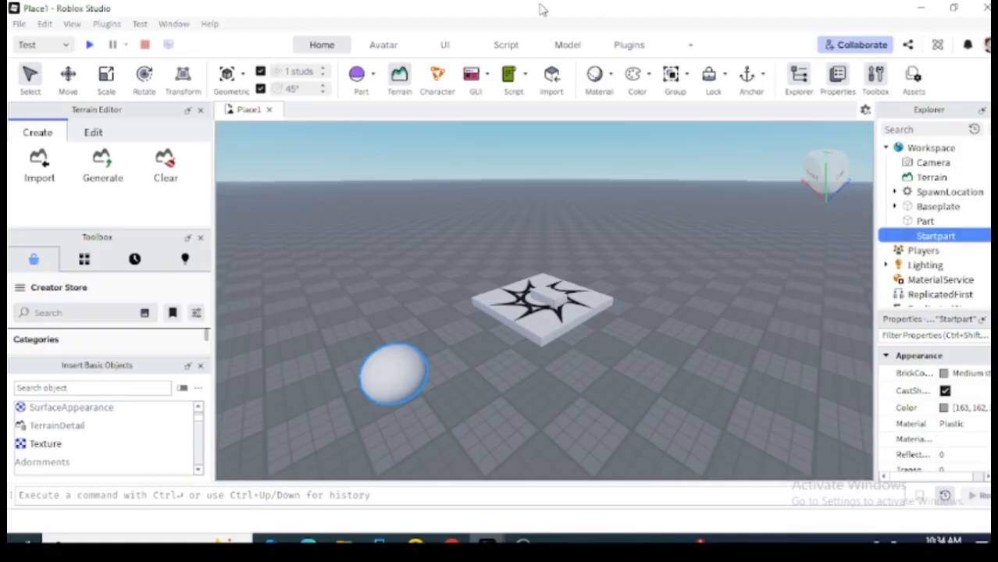
click(542, 295)
key(Delete)
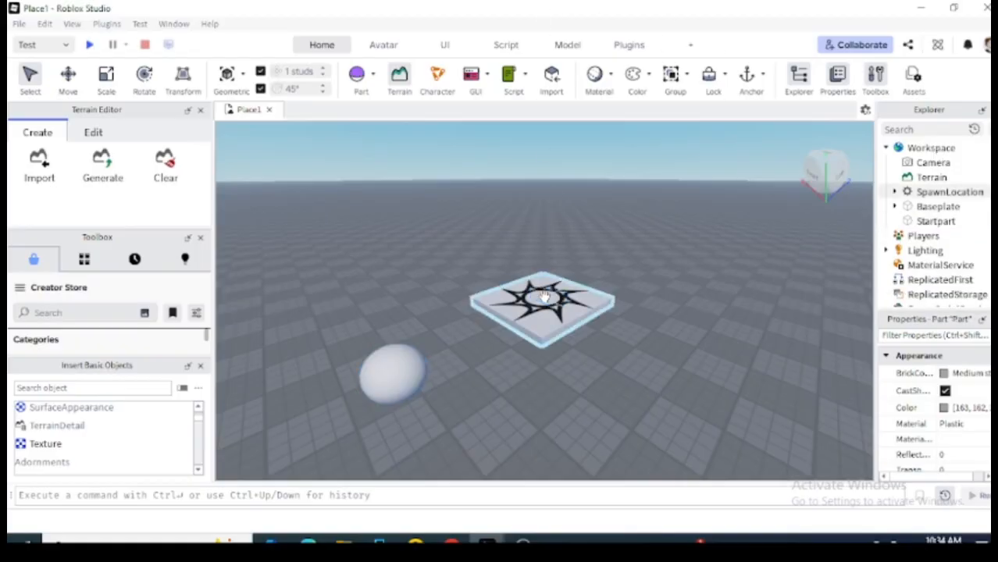
Duplicate the Startpart sphere, rename the copy Endpart, and drag it right of the spawn pad.
click(373, 78)
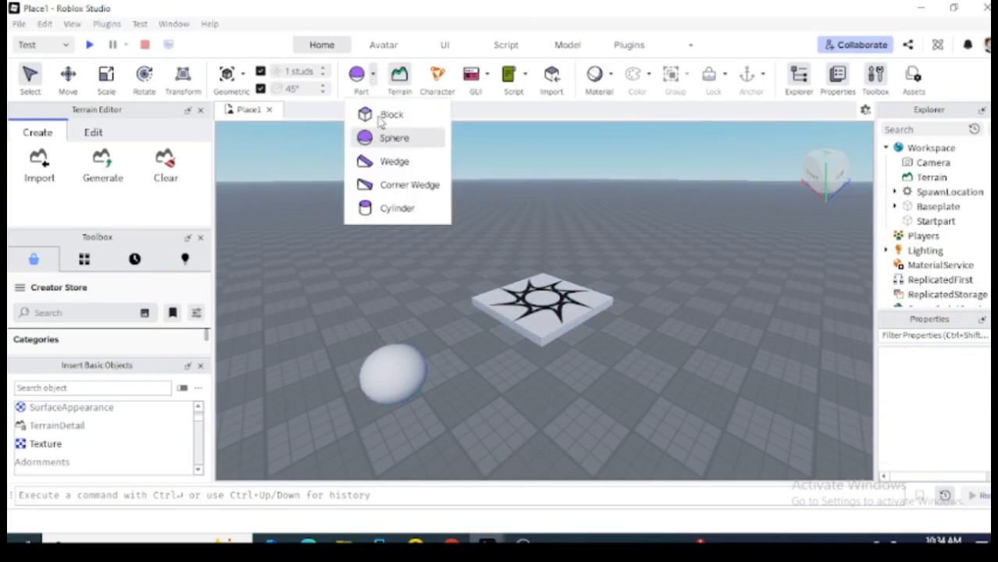
click(382, 370)
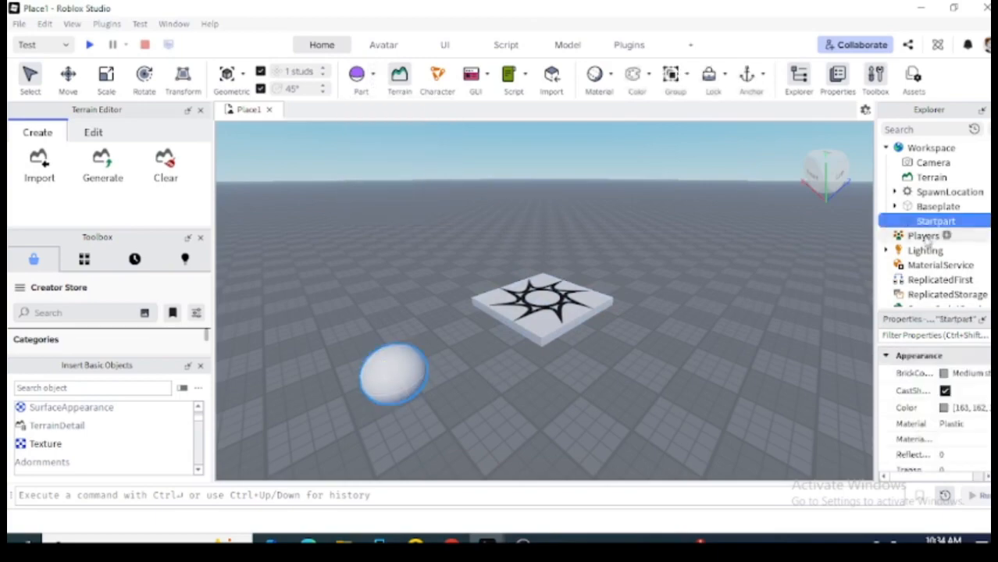
right_click(920, 222)
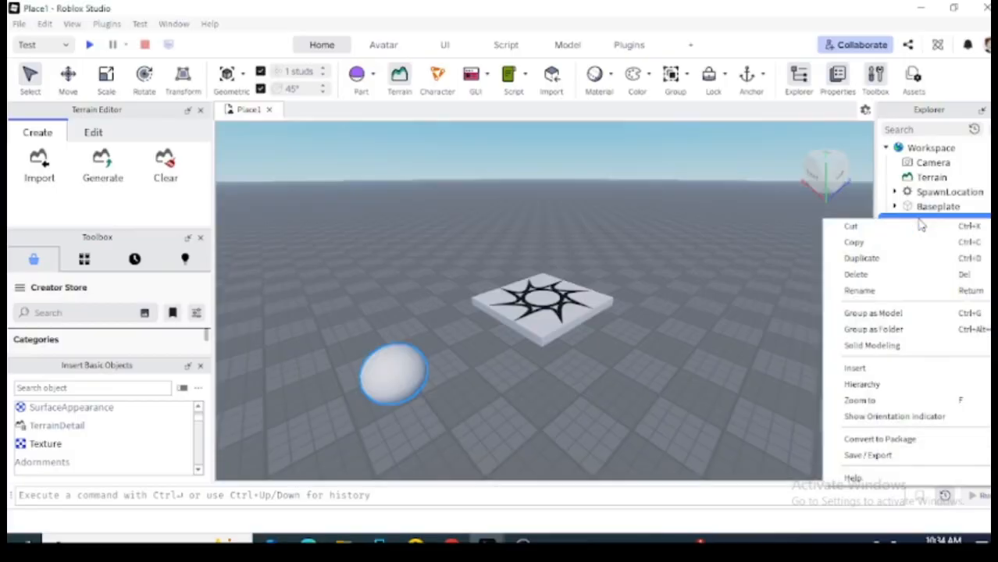
click(856, 267)
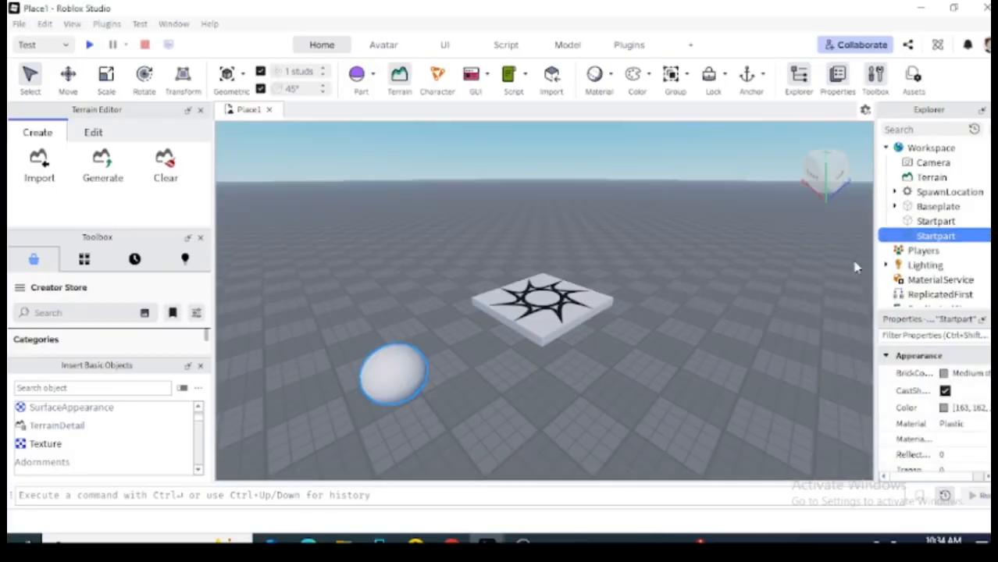
right_click(943, 236)
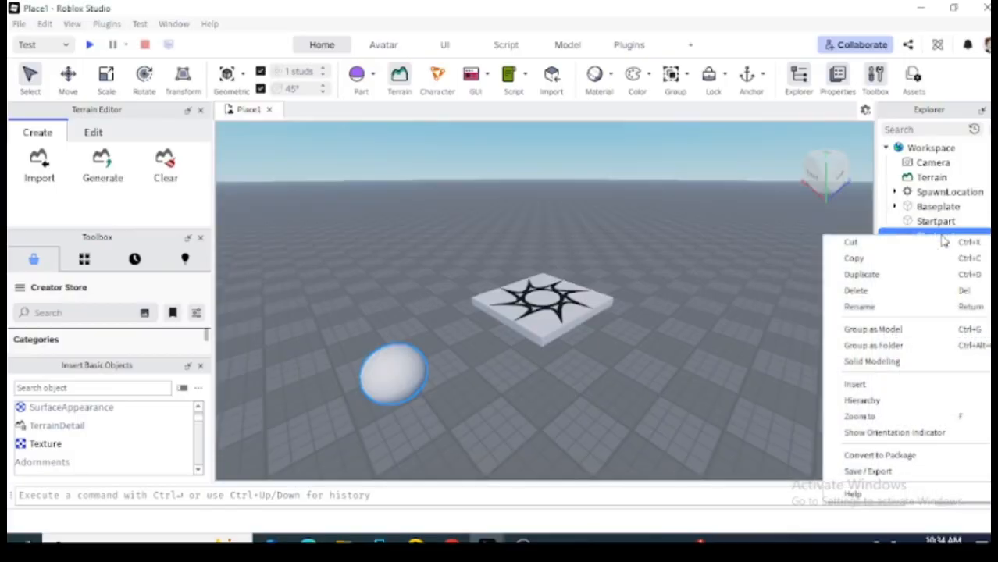
click(896, 307)
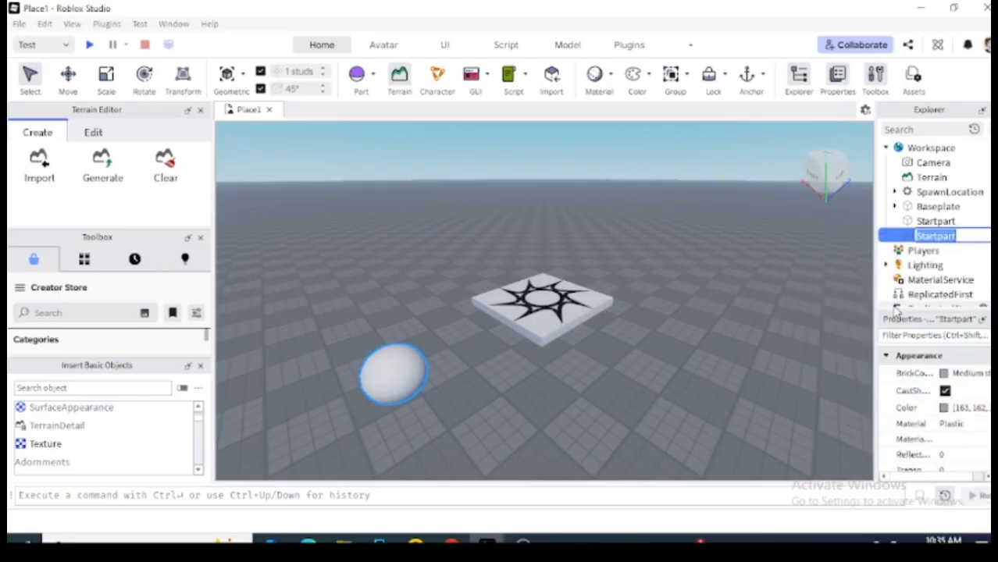
text(Endpar)
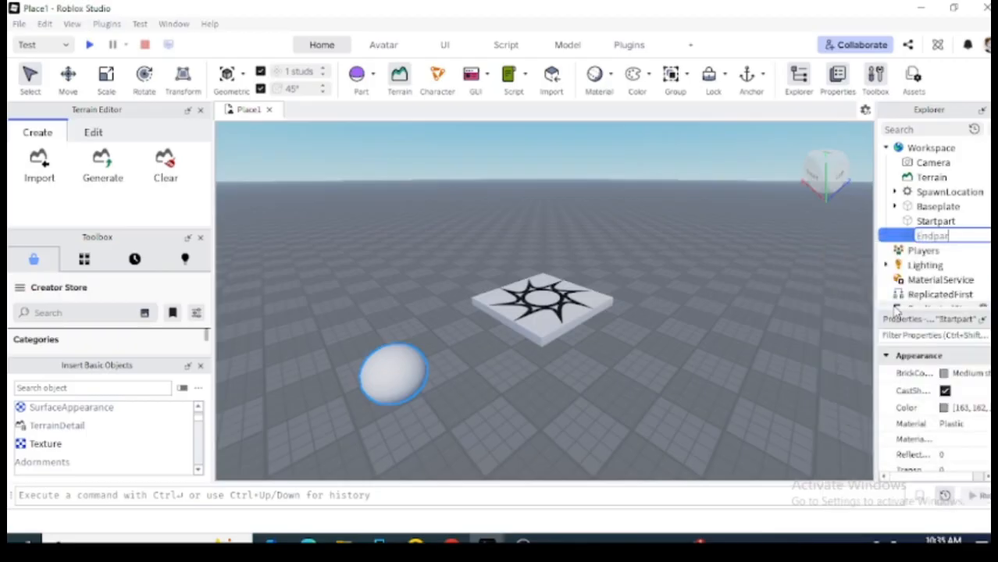
text(t)
key(Return)
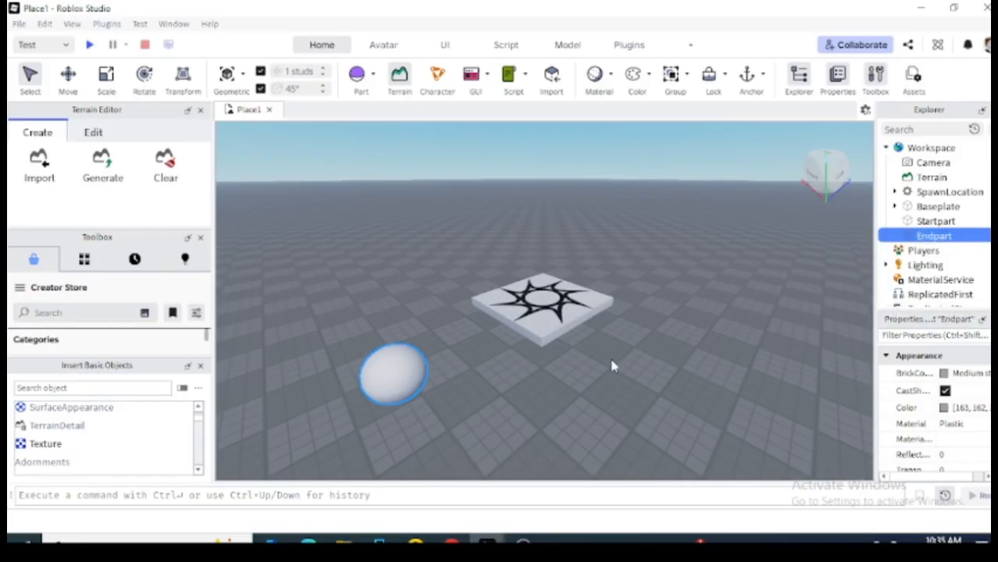
drag(386, 381, 705, 414)
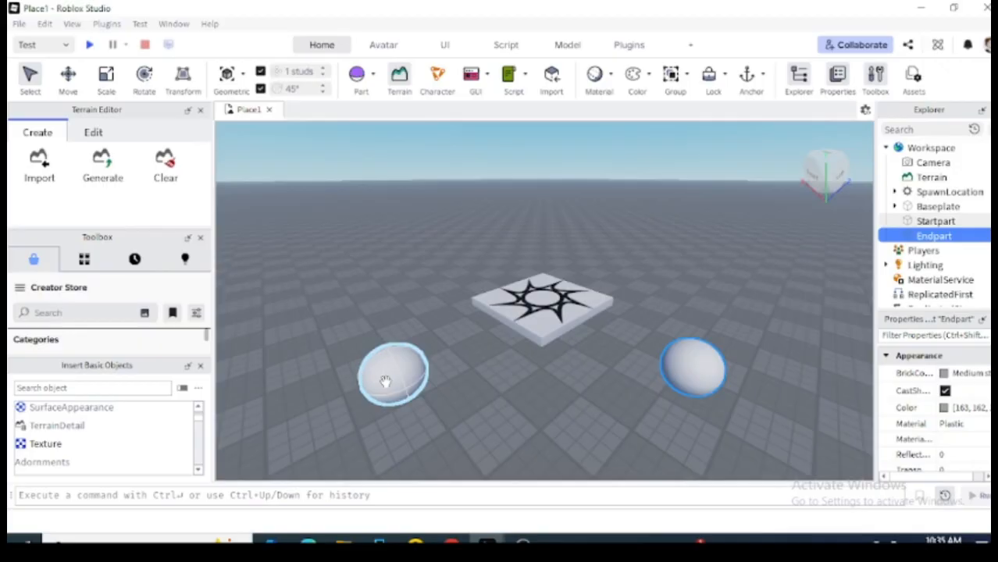
Insert an Attachment object into Startpart through Insert Object search.
click(927, 223)
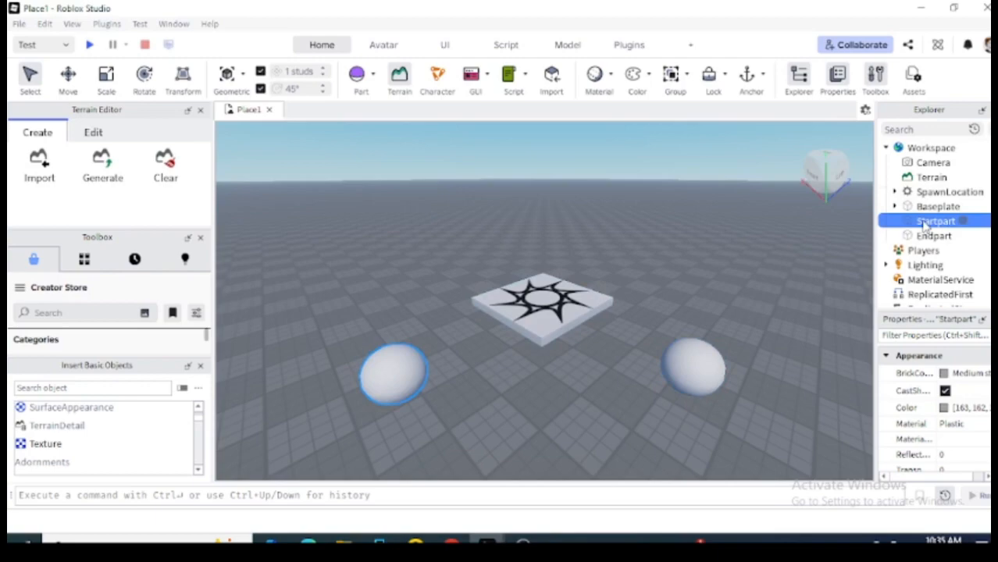
right_click(925, 224)
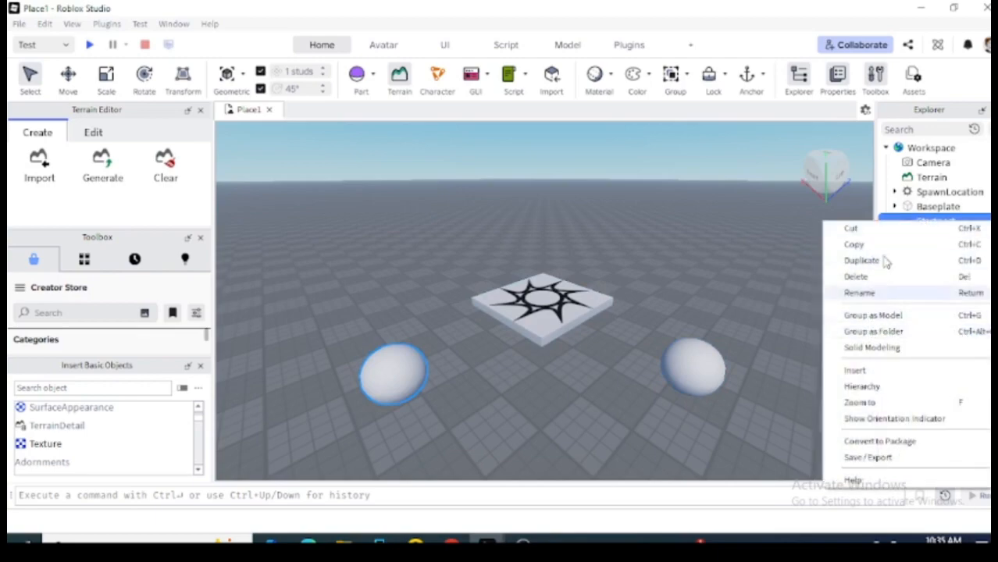
mouse_move(864, 372)
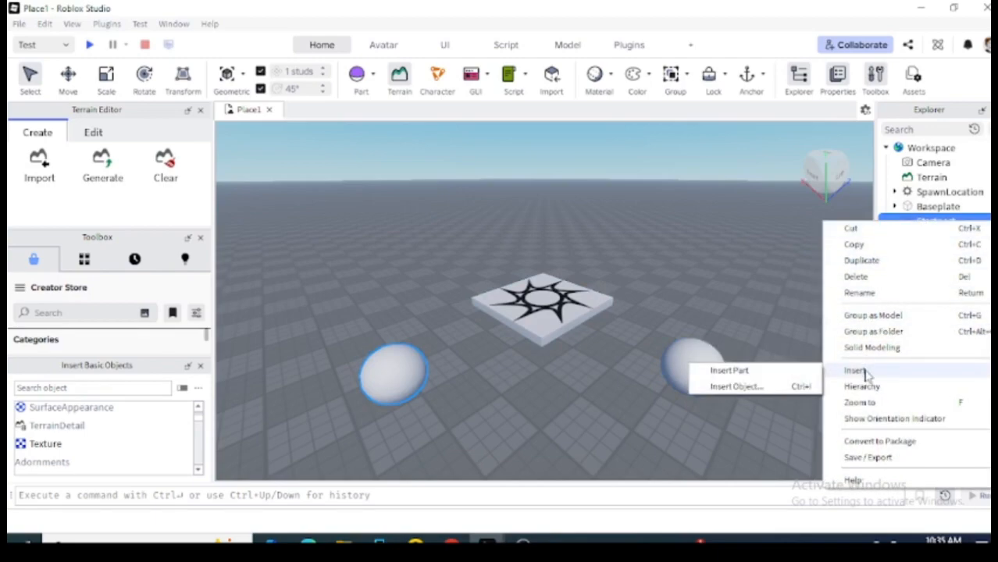
click(733, 387)
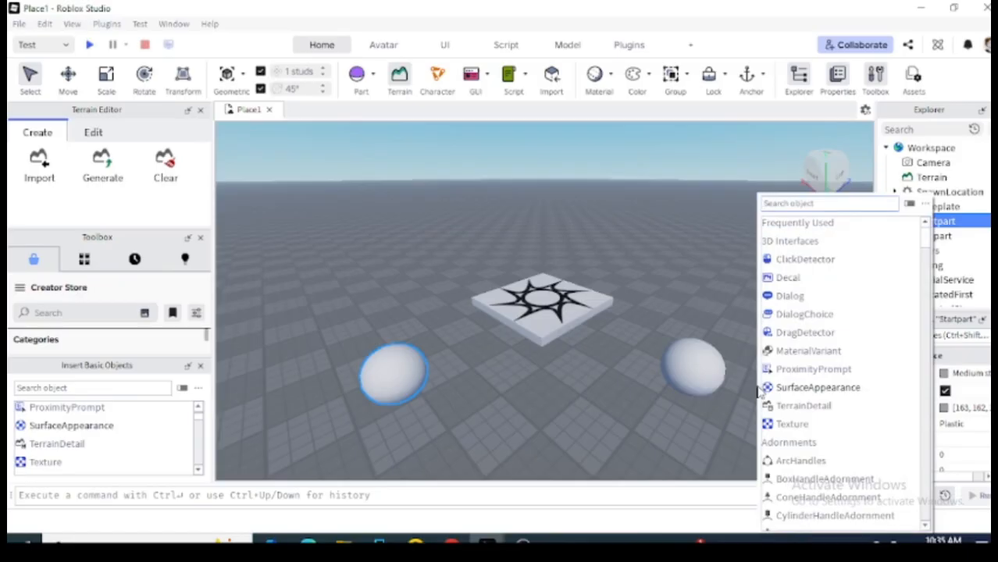
text(attavhme)
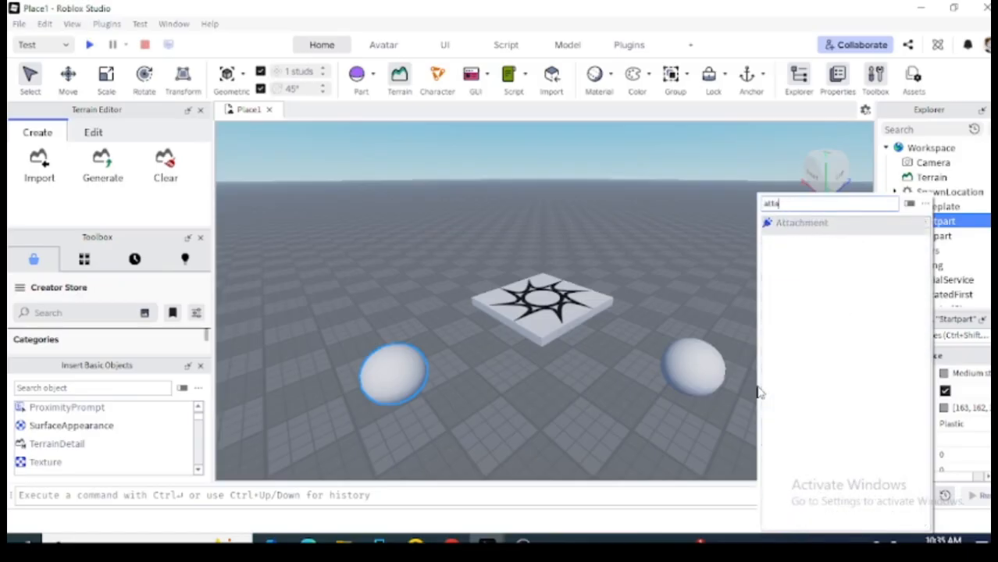
key(BackSpace)
key(BackSpace)
key(BackSpace)
key(BackSpace)
key(BackSpace)
click(802, 223)
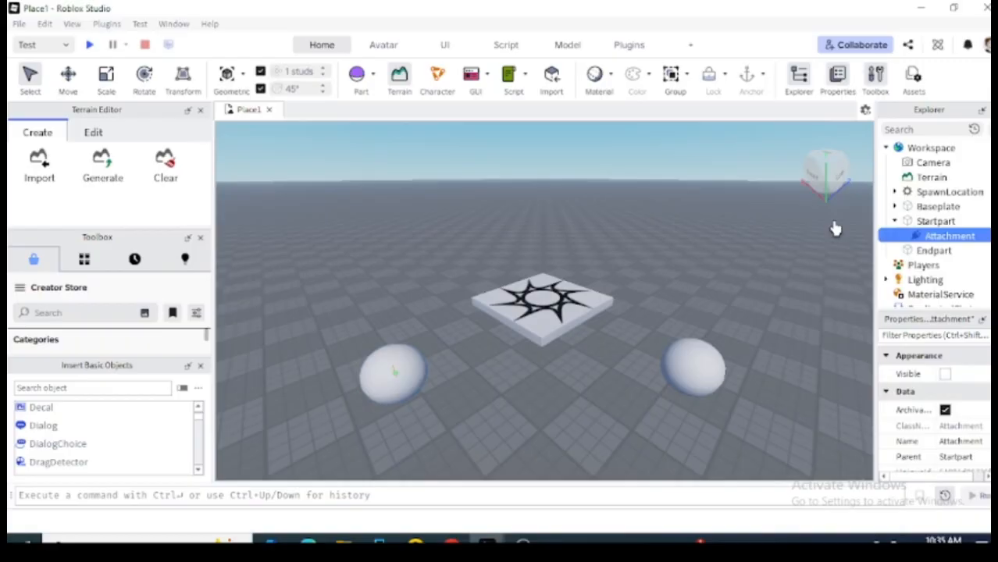
Rename the attachment under Startpart to Attachment0.
right_click(934, 238)
click(911, 305)
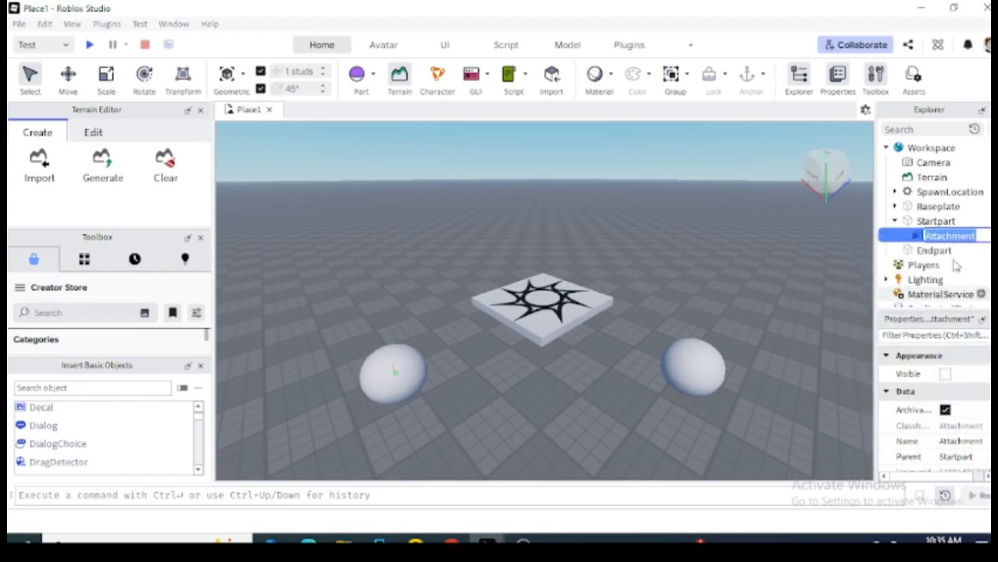
key(BackSpace)
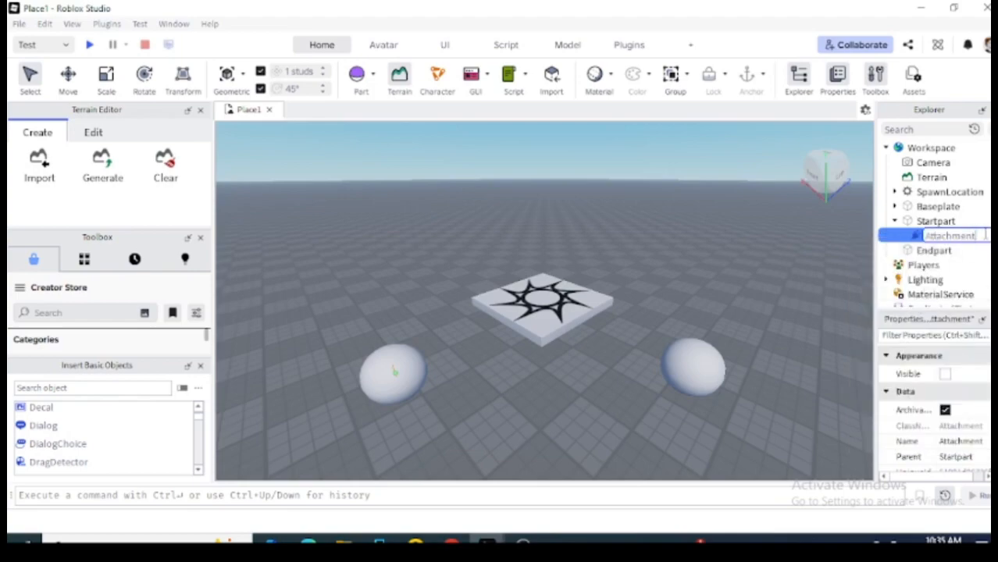
text(0)
key(Return)
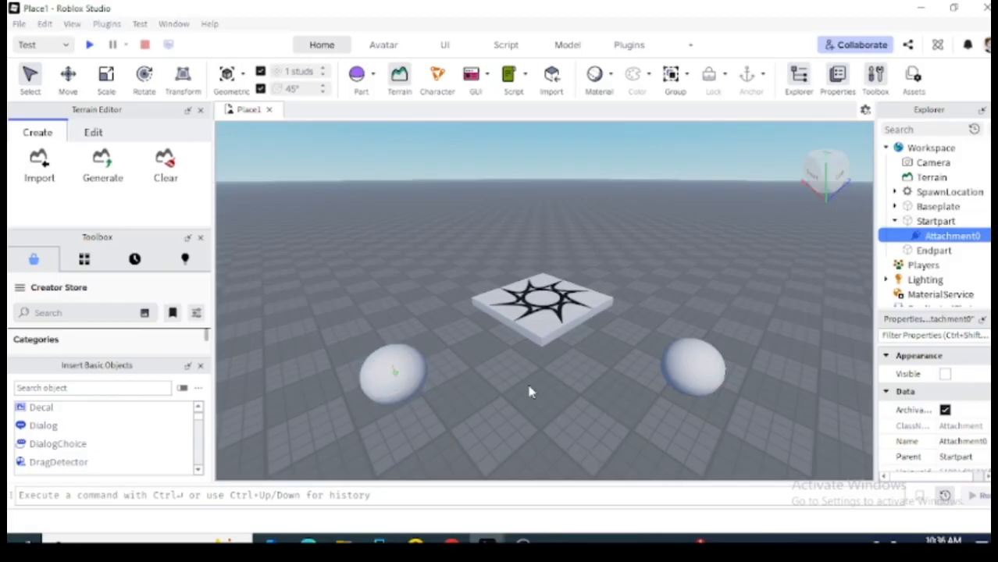
Focus on Attachment0 and move the camera back to frame both spheres.
key(f)
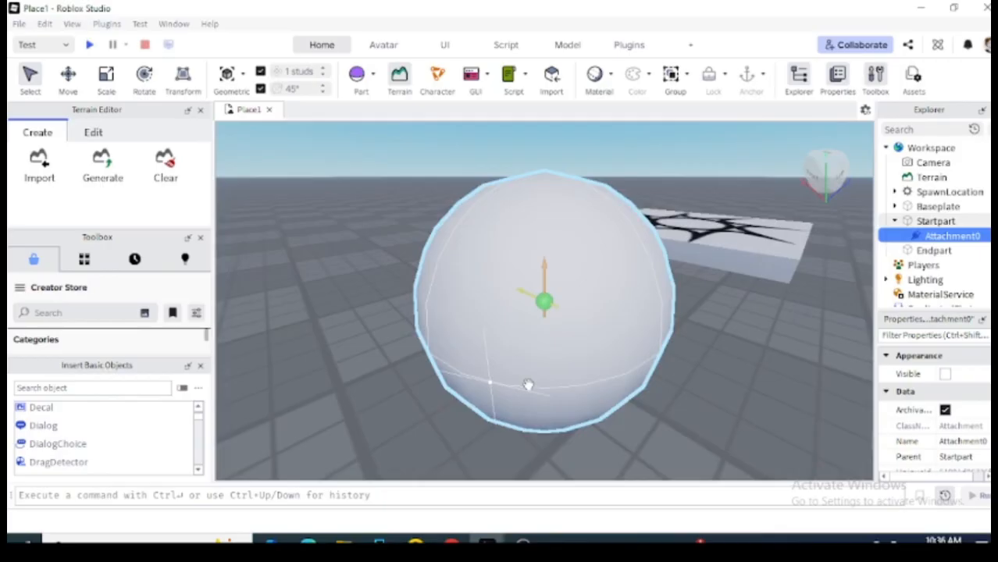
key(Down)
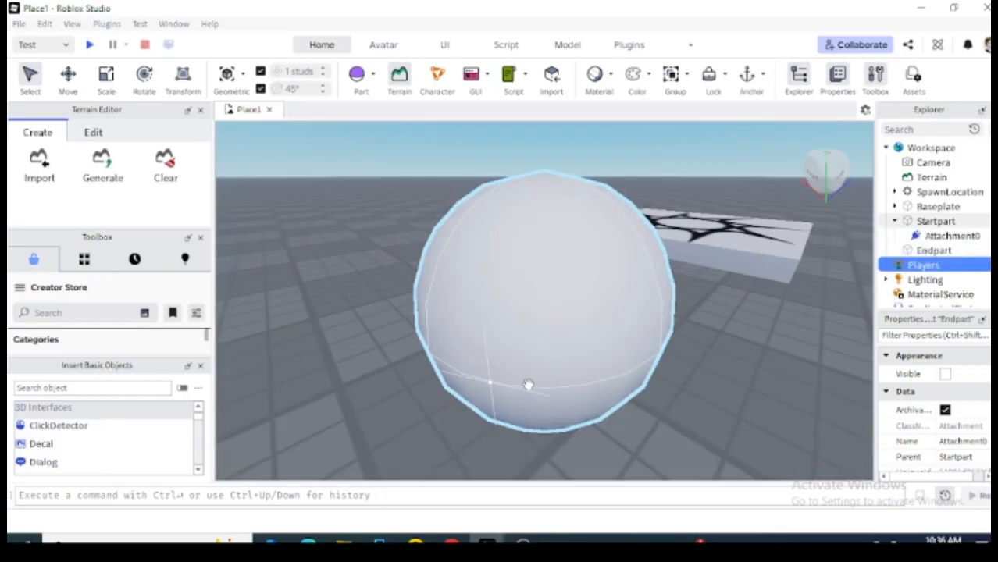
key(Down)
click(556, 358)
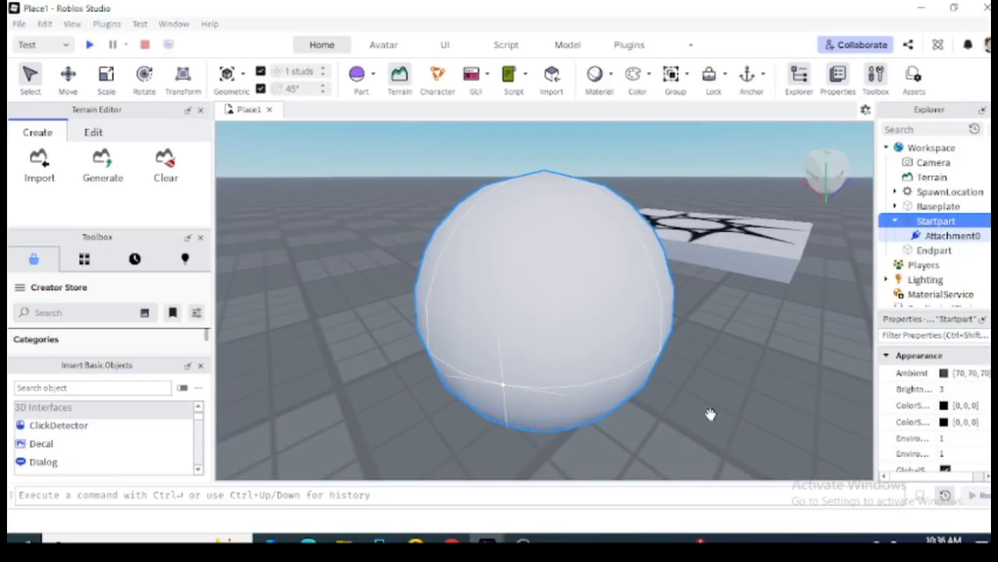
click(712, 416)
key(s)
key(d)
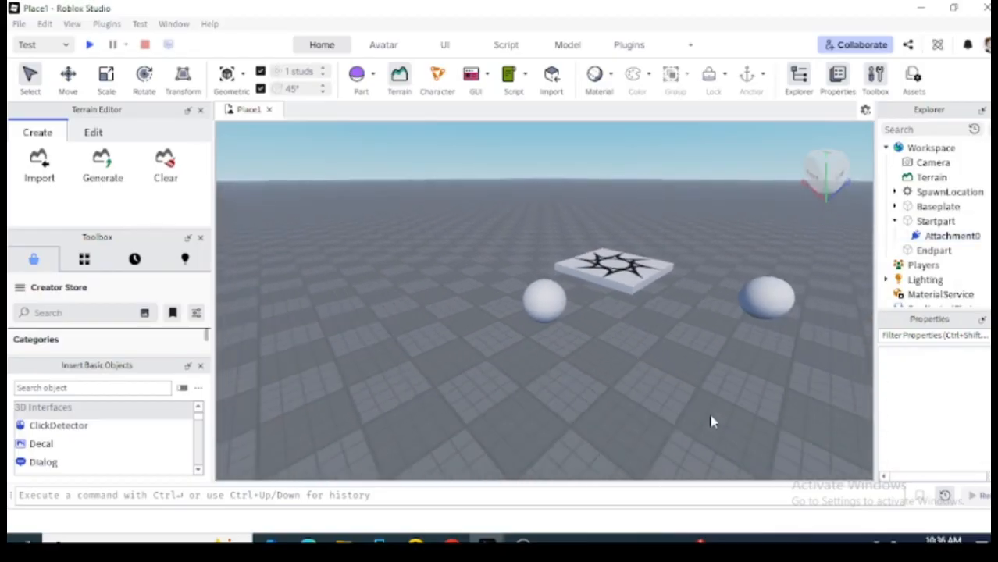
key(w)
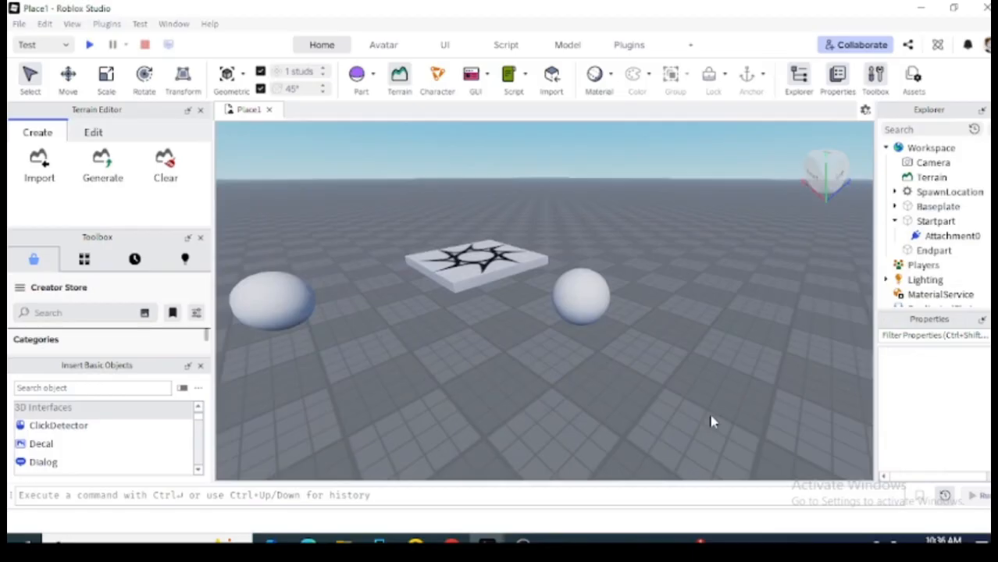
key(s)
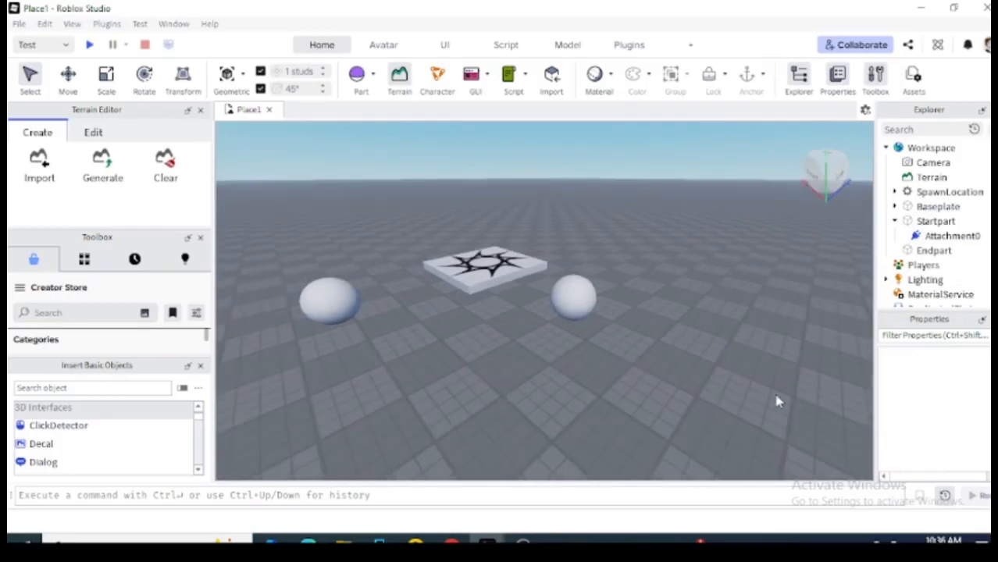
Insert an Attachment into Endpart by searching 'att' in Insert Object.
click(948, 238)
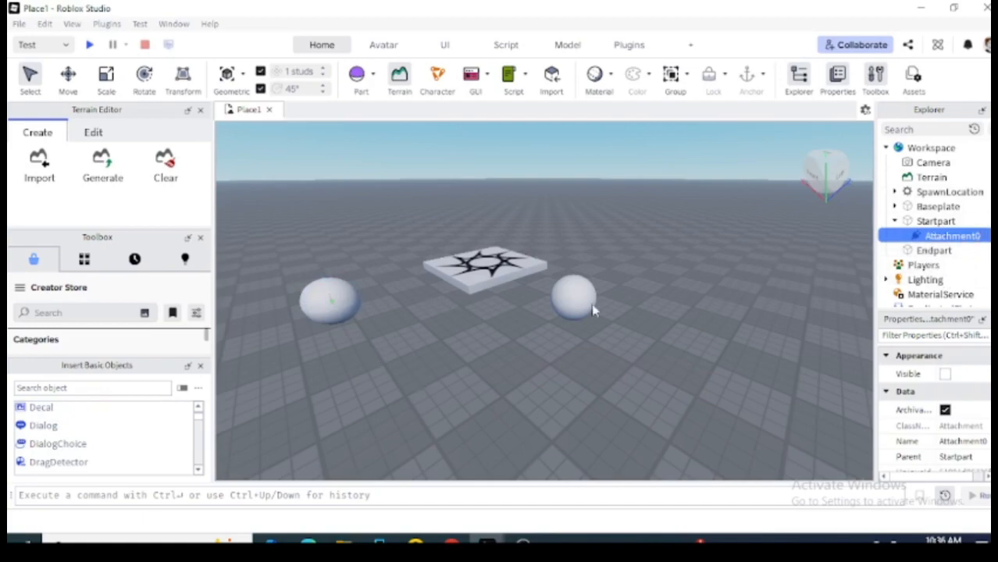
click(933, 250)
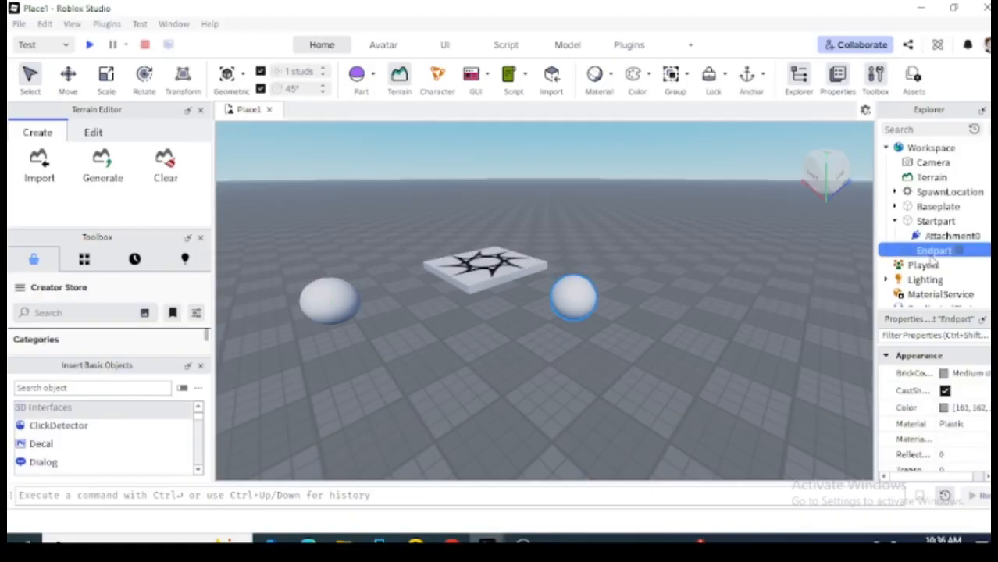
right_click(934, 258)
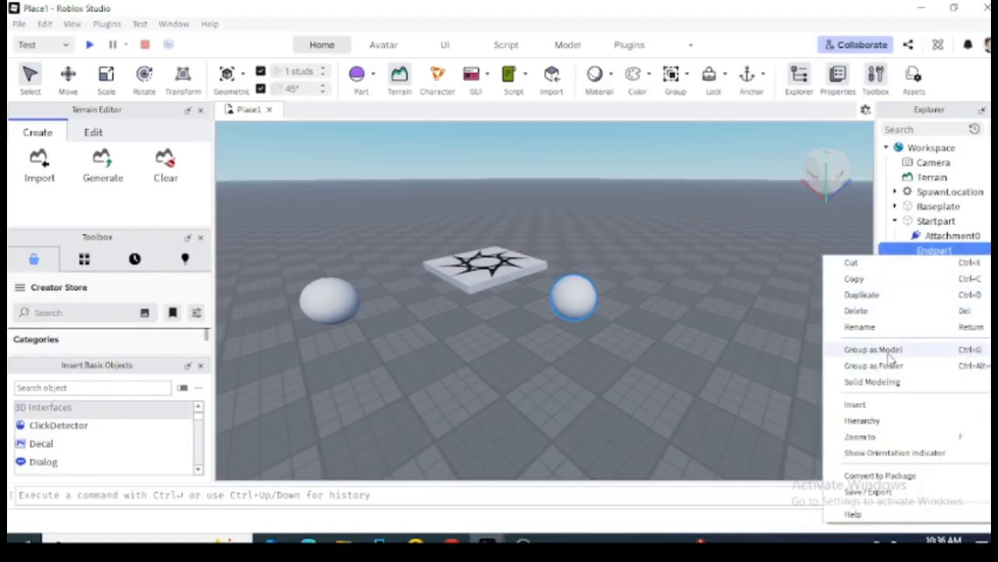
mouse_move(854, 404)
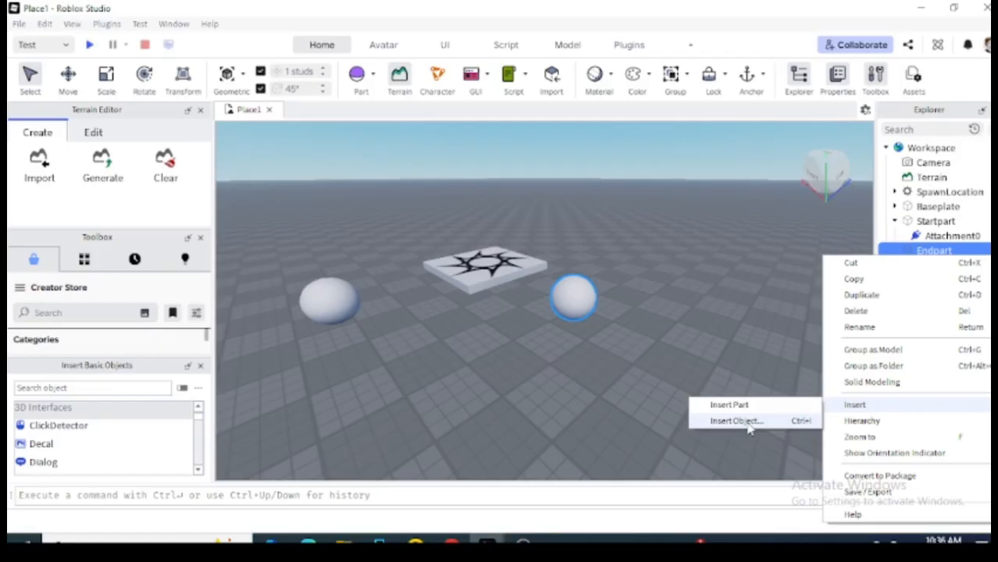
click(746, 422)
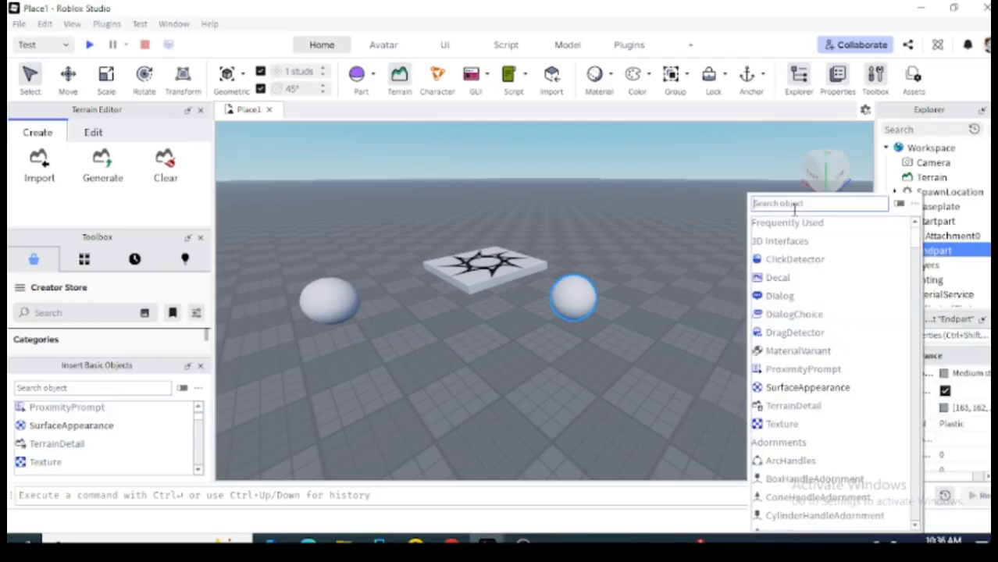
text(att)
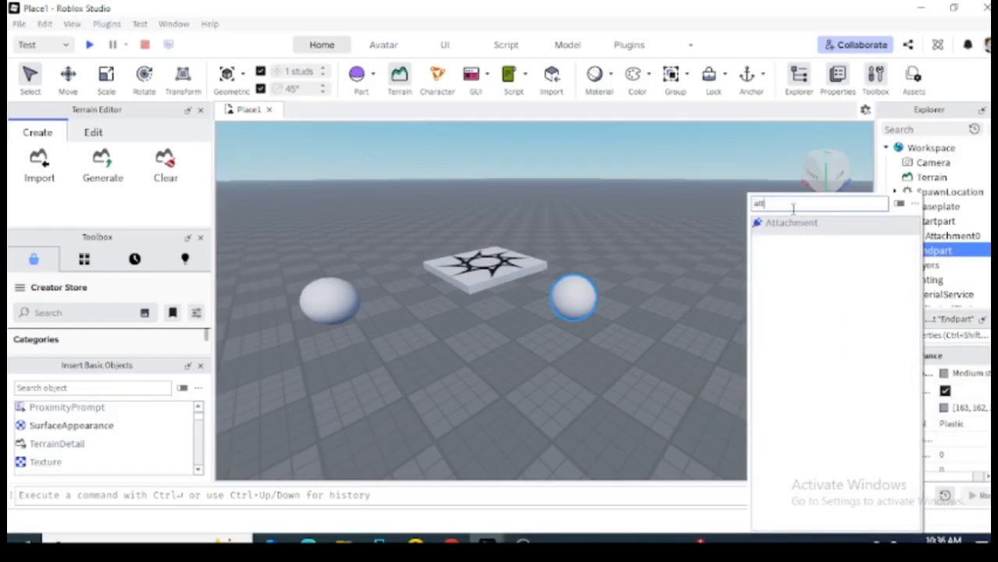
click(797, 224)
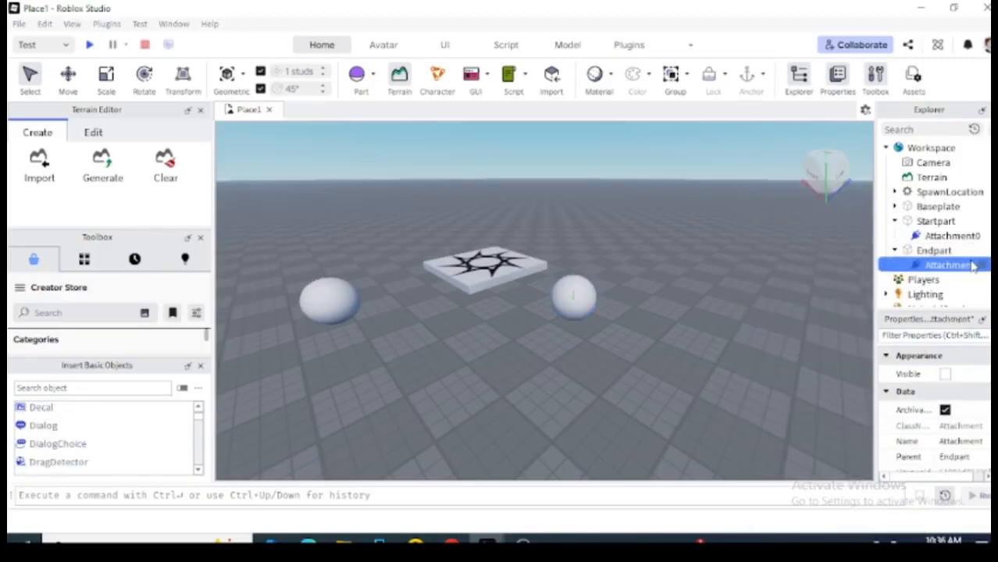
Rename Endpart's new attachment to Attachment1.
right_click(909, 265)
click(890, 332)
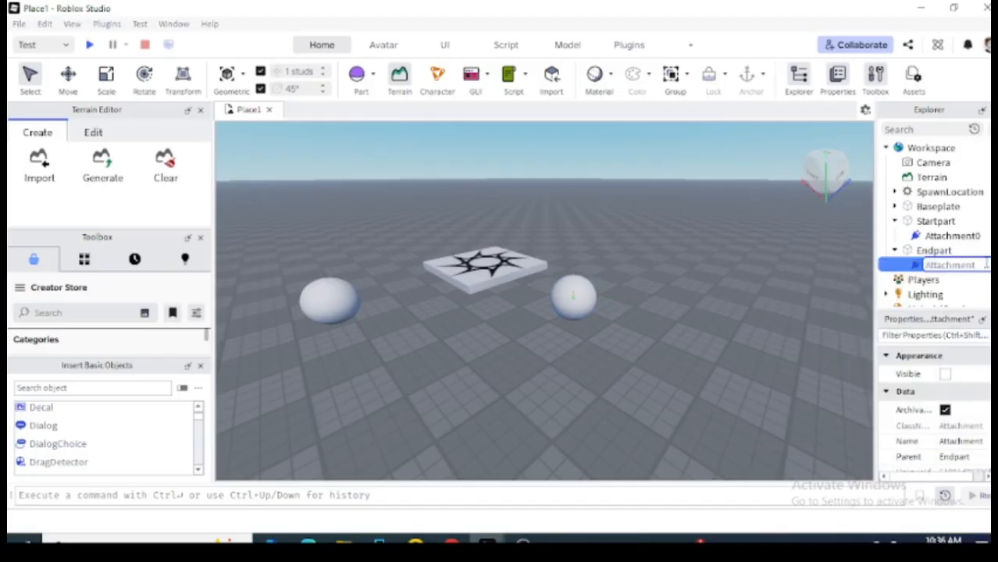
key(Return)
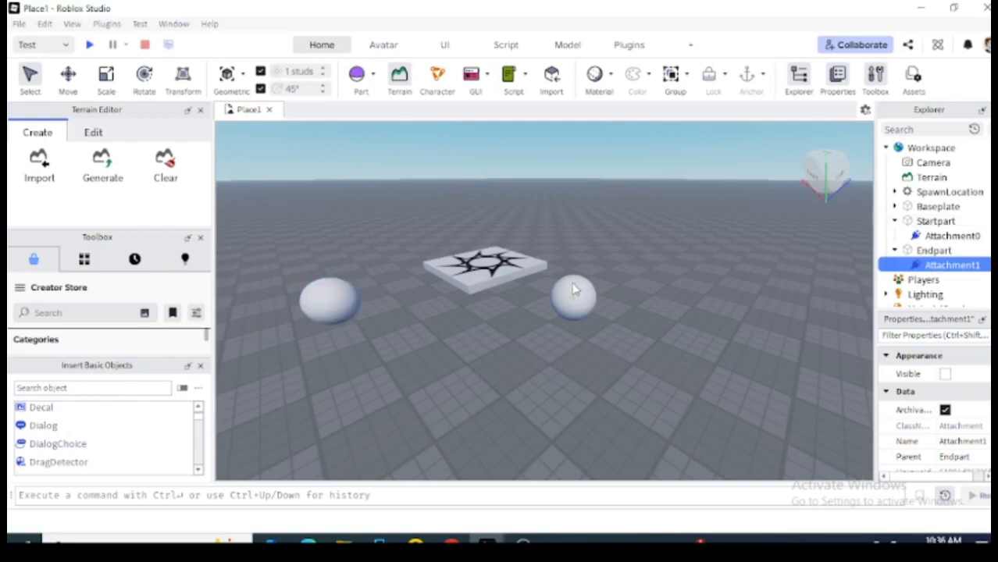
mouse_move(451, 540)
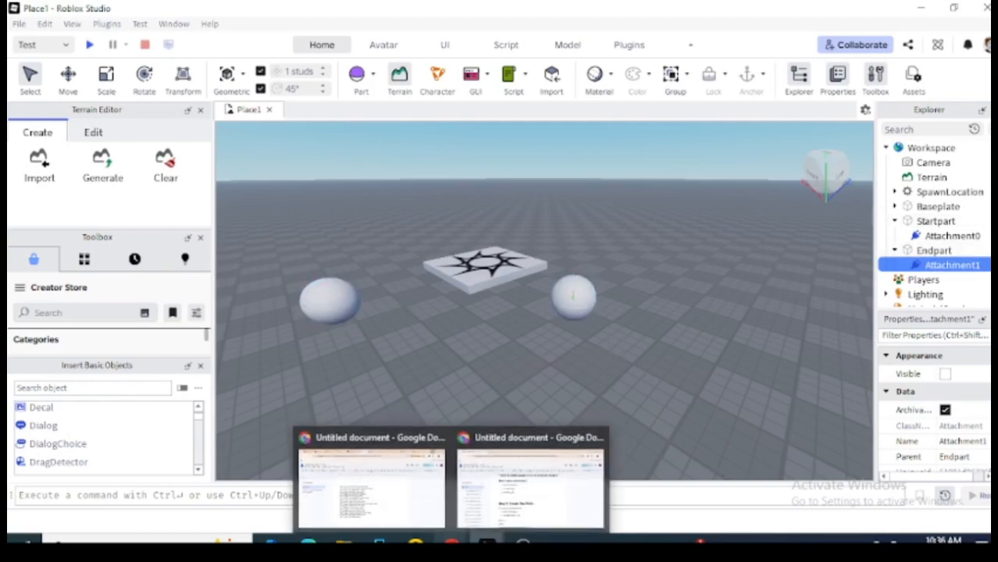
click(537, 487)
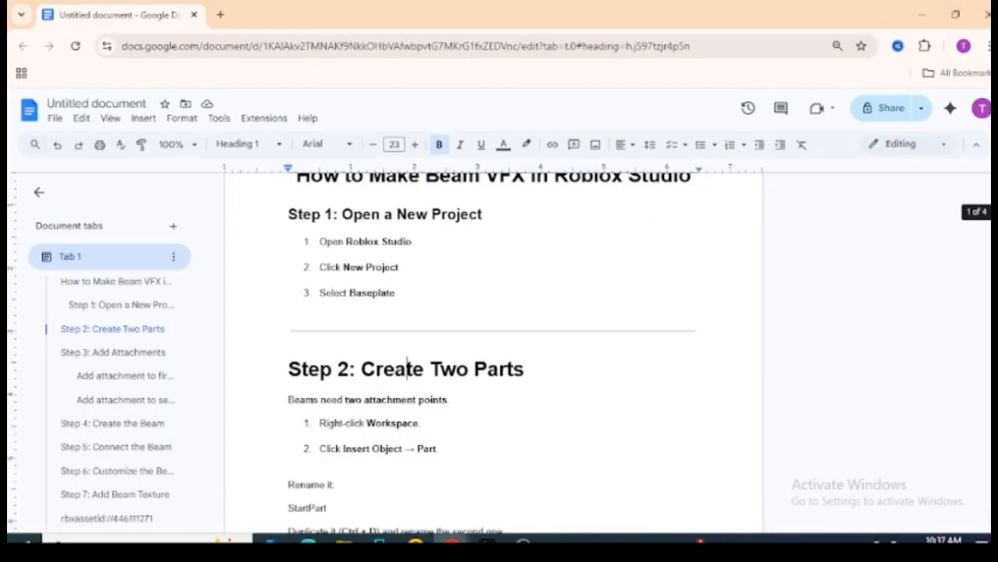
scroll(493, 351, down, 8)
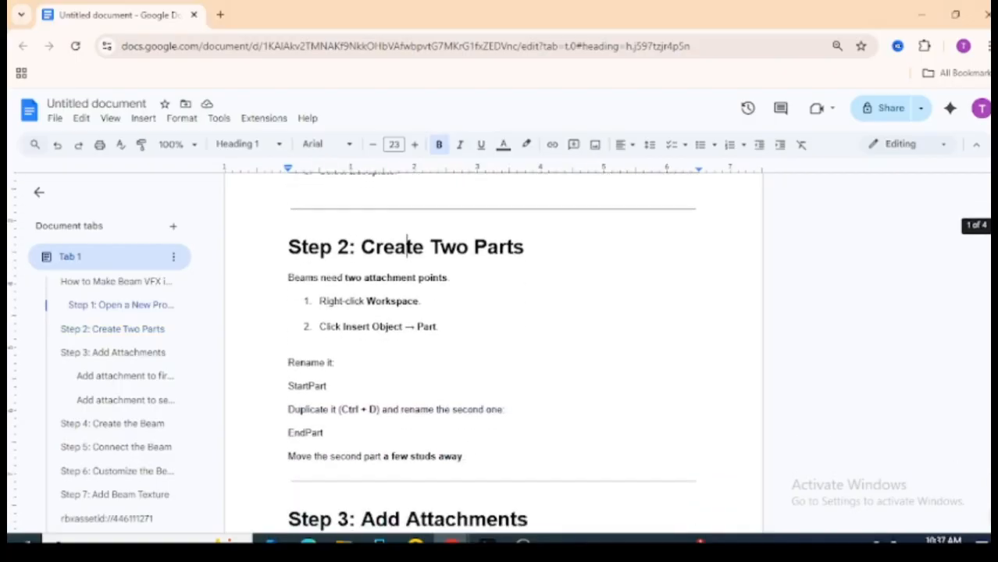
scroll(494, 351, down, 2)
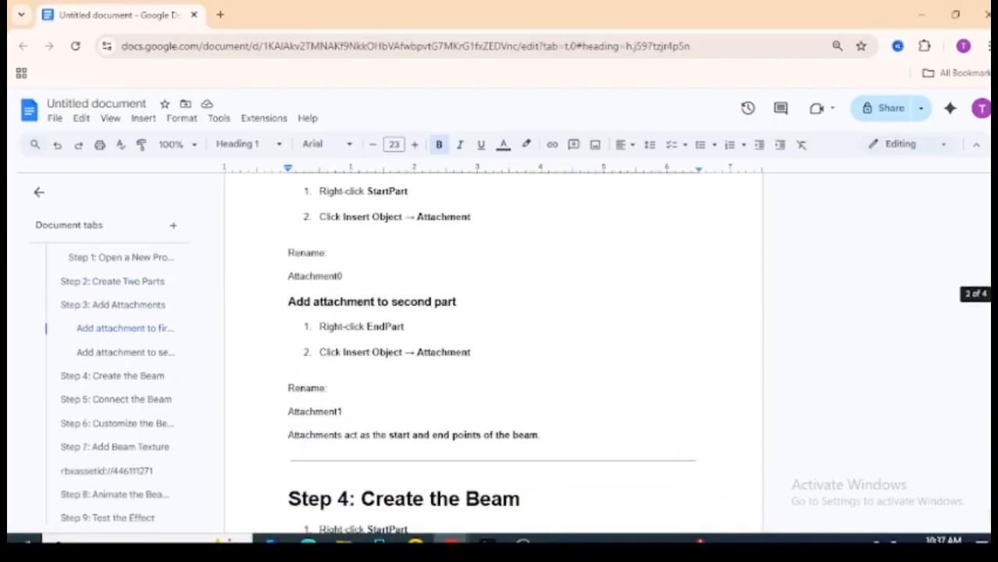
scroll(493, 352, down, 4)
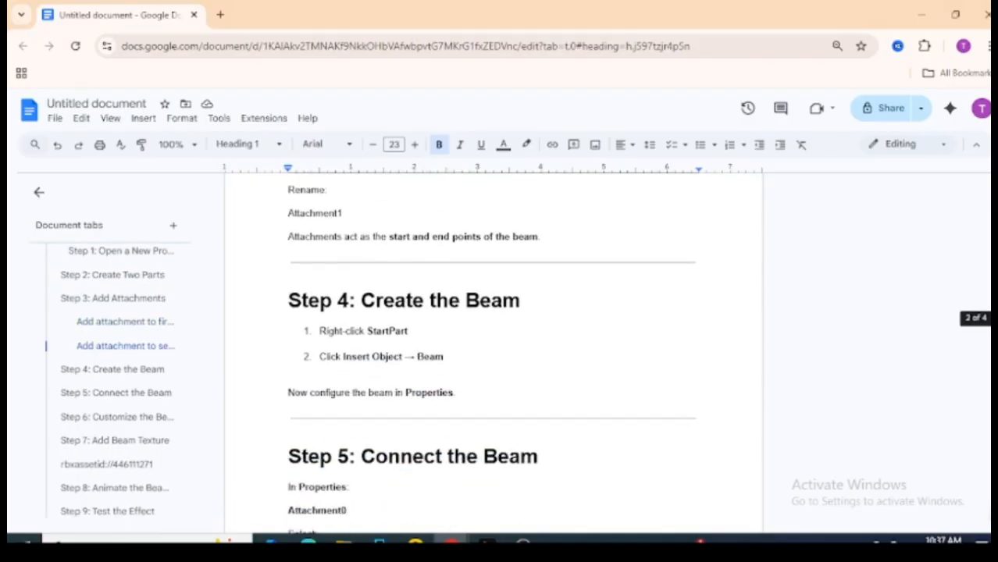
scroll(493, 351, down, 2)
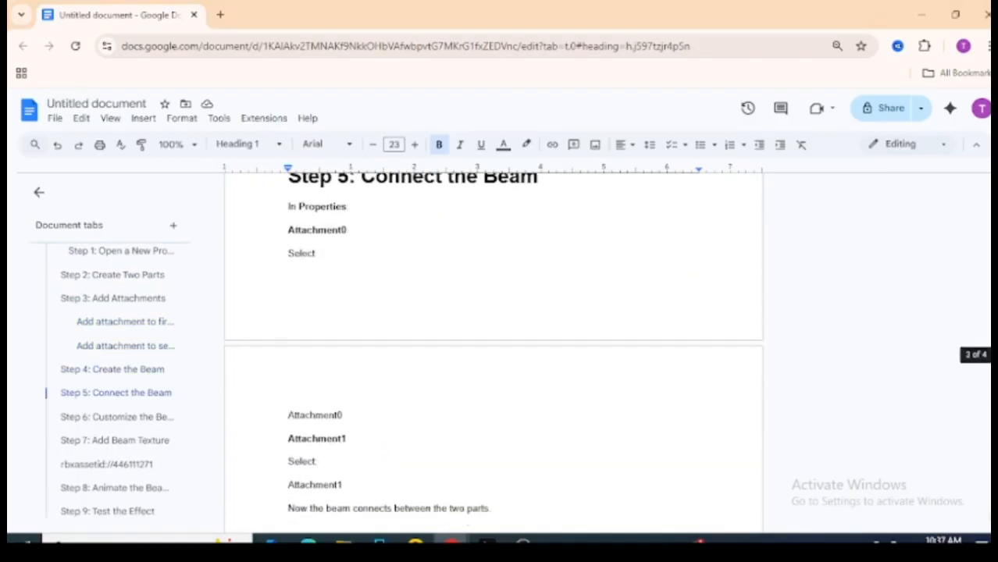
scroll(494, 351, down, 1)
scroll(493, 351, up, 4)
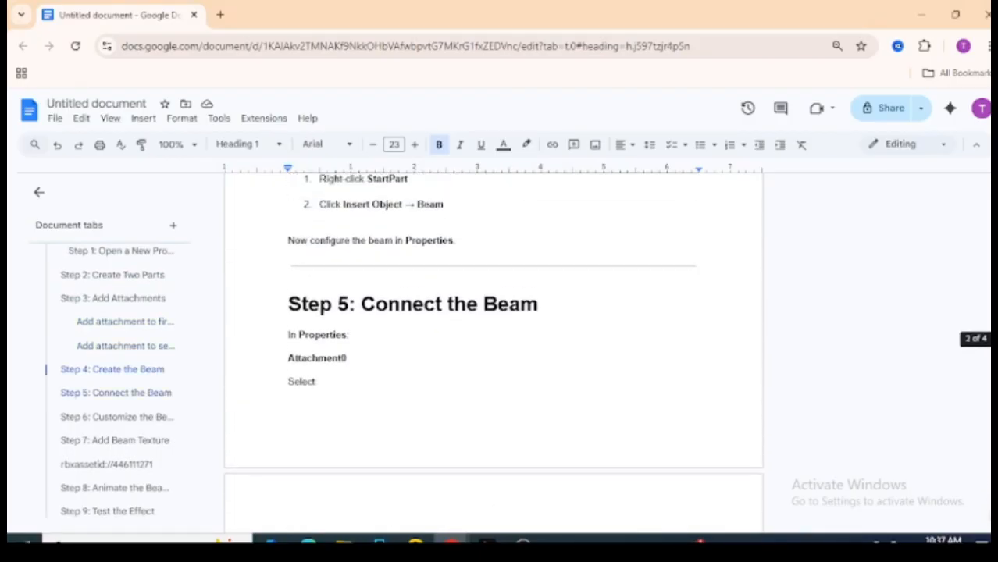
scroll(493, 351, up, 1)
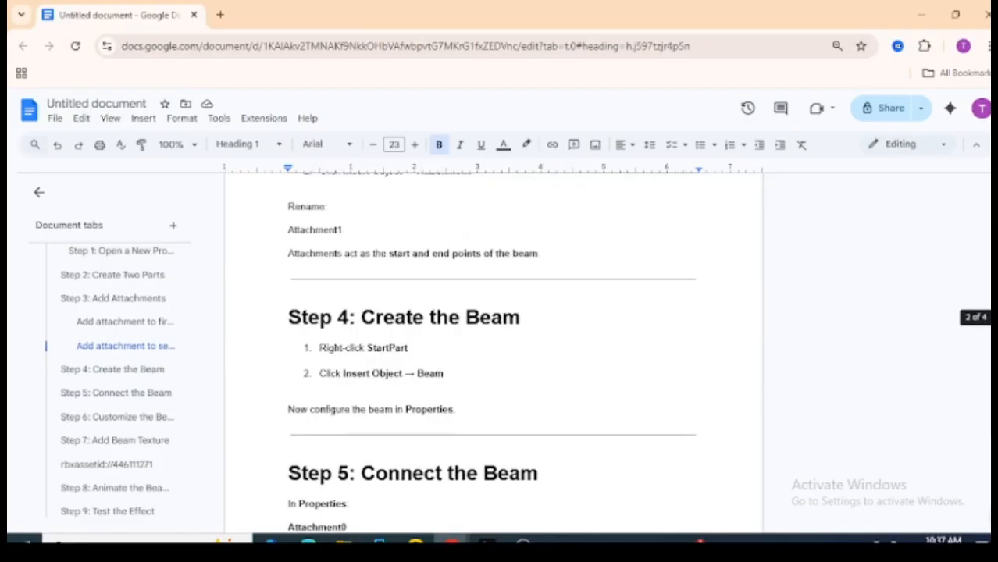
scroll(493, 352, up, 1)
scroll(491, 330, up, 1)
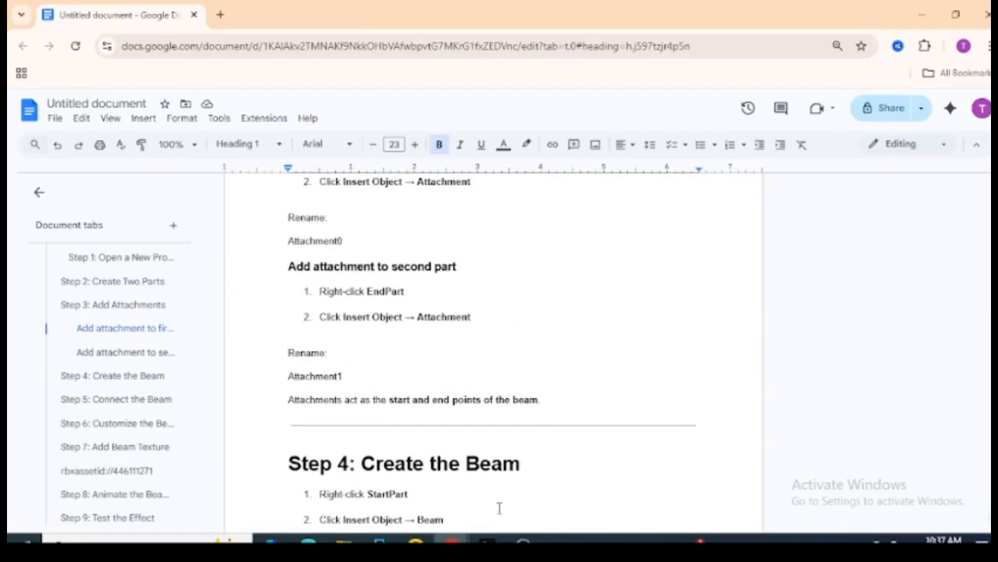
mouse_move(485, 540)
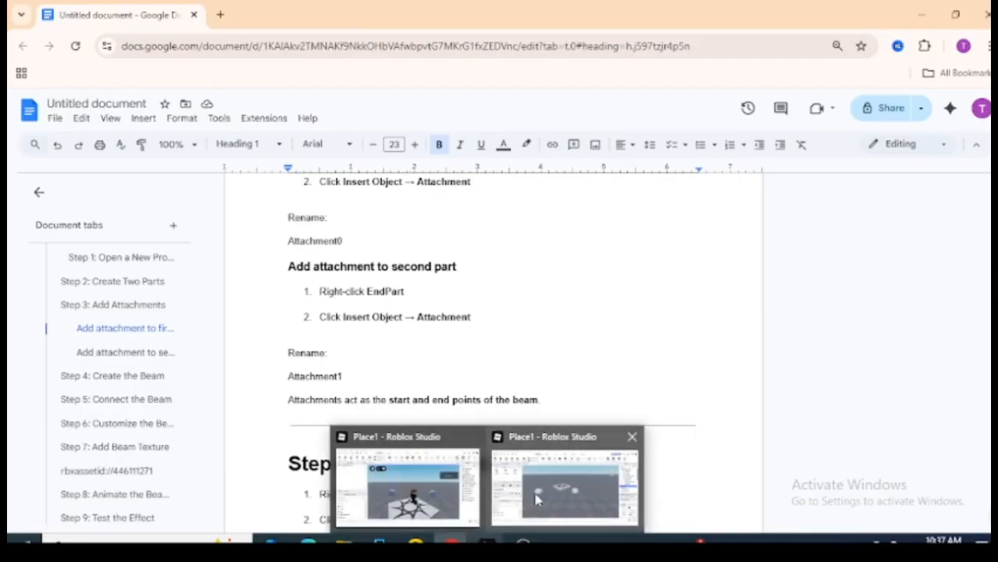
click(556, 491)
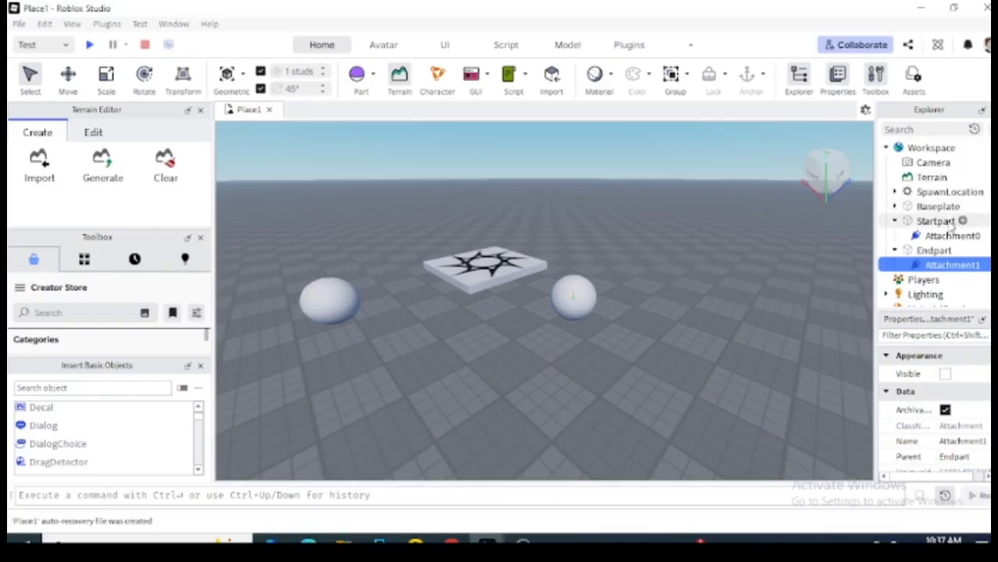
Insert a Beam object into Startpart by searching 'be' in Insert Object.
click(935, 222)
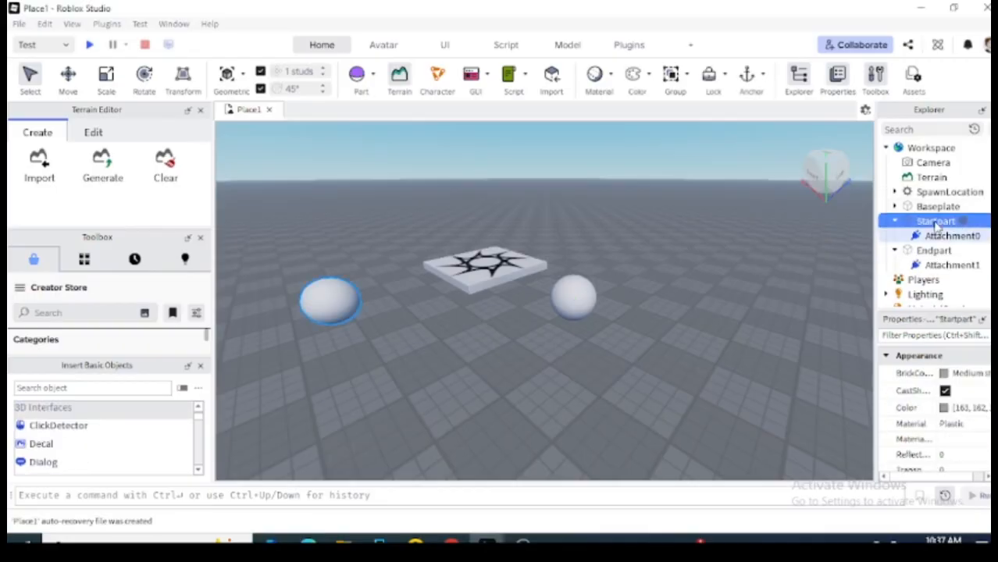
right_click(935, 224)
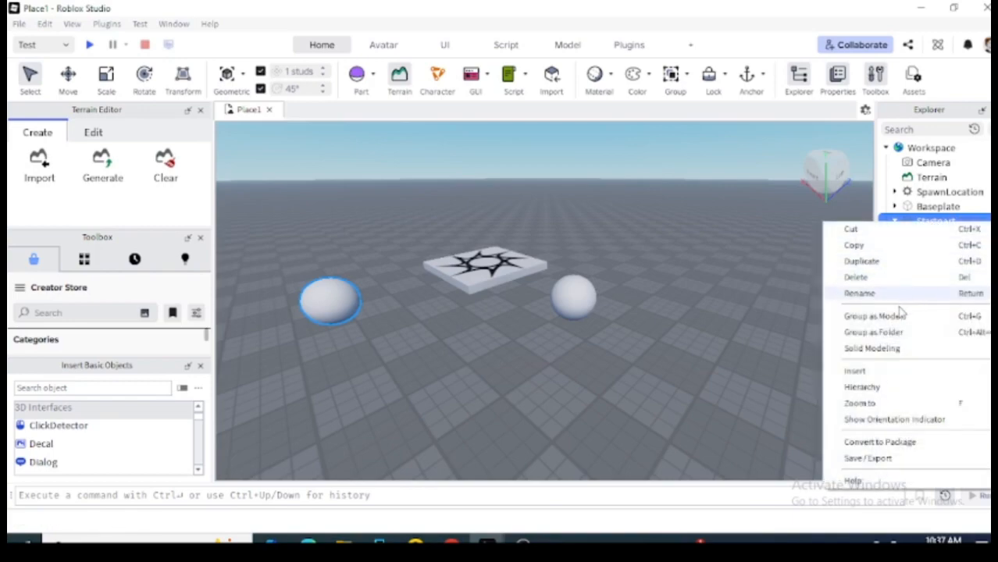
mouse_move(866, 372)
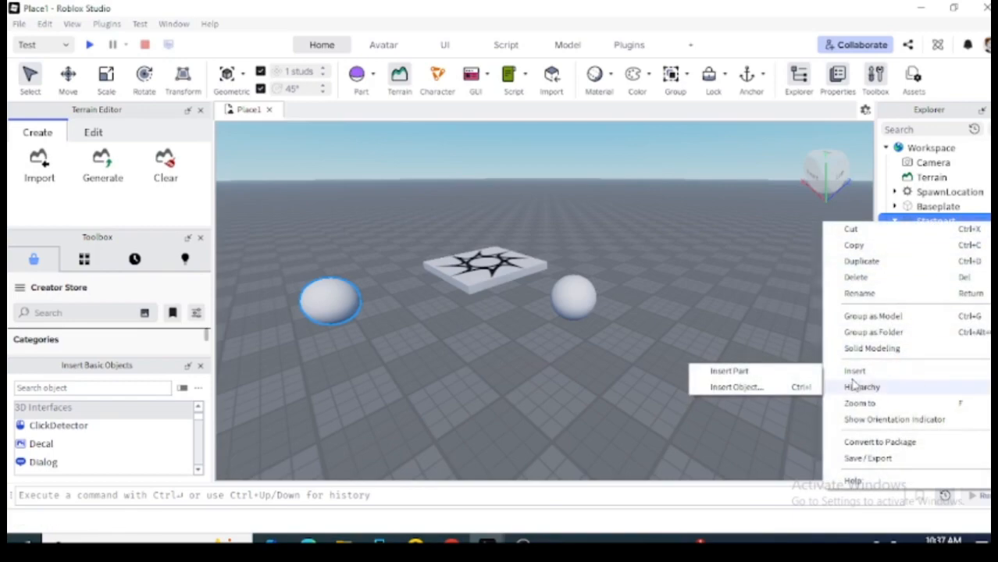
click(781, 387)
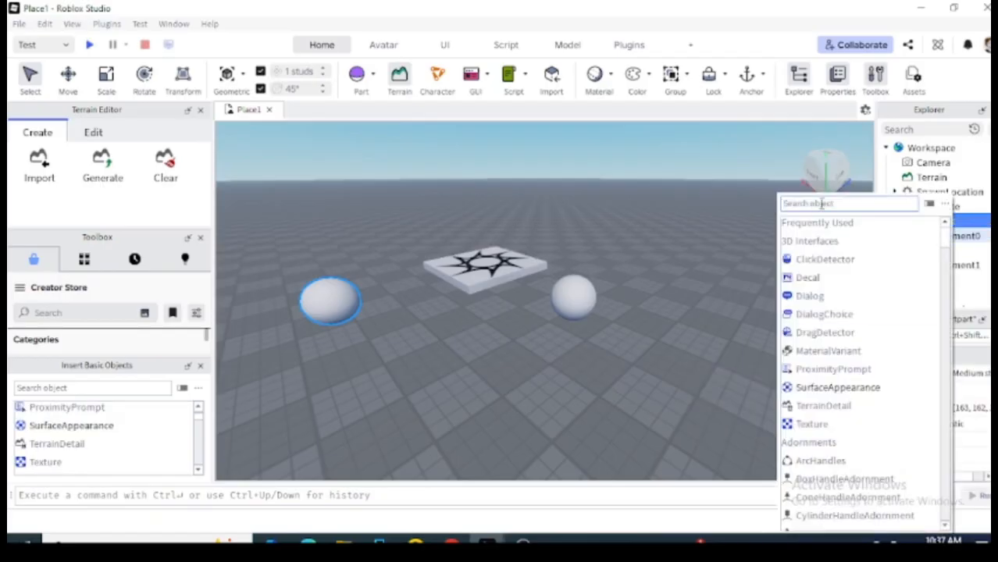
text(beam)
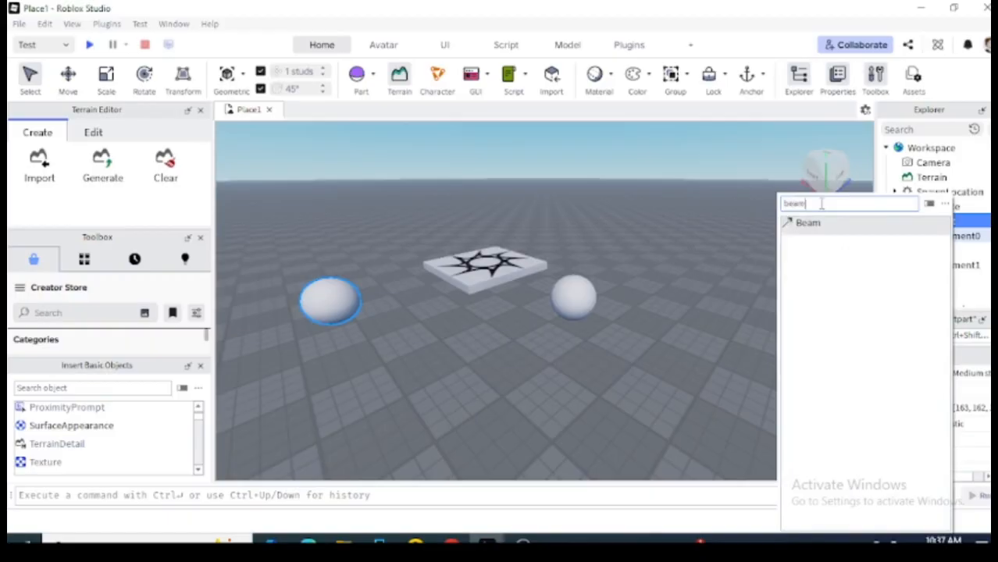
click(831, 226)
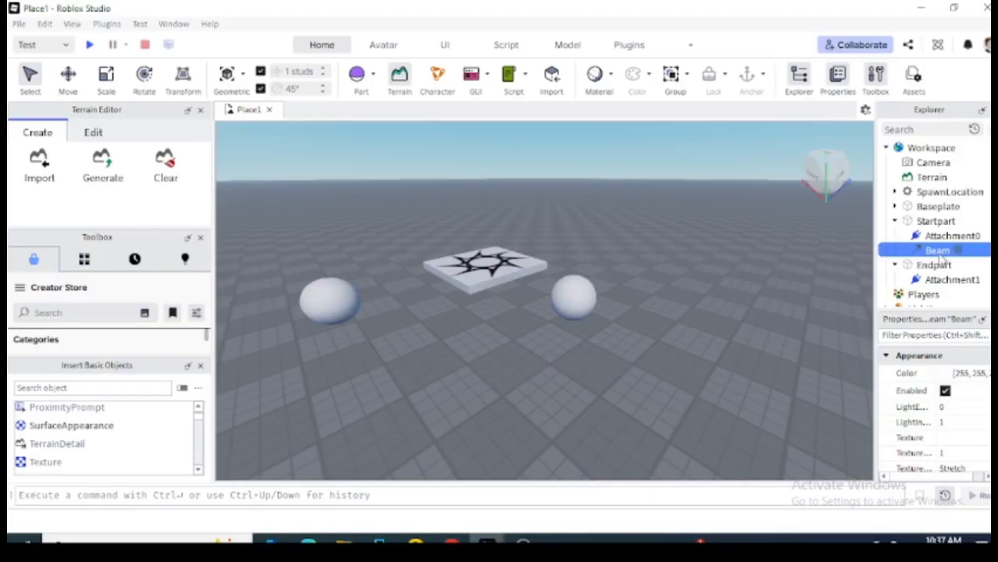
drag(938, 260, 936, 236)
click(936, 221)
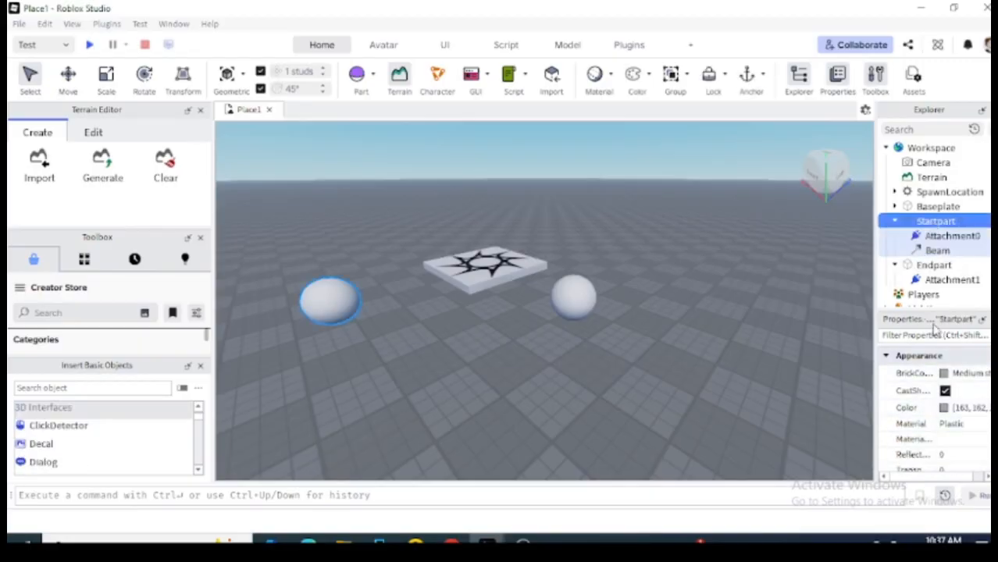
click(941, 235)
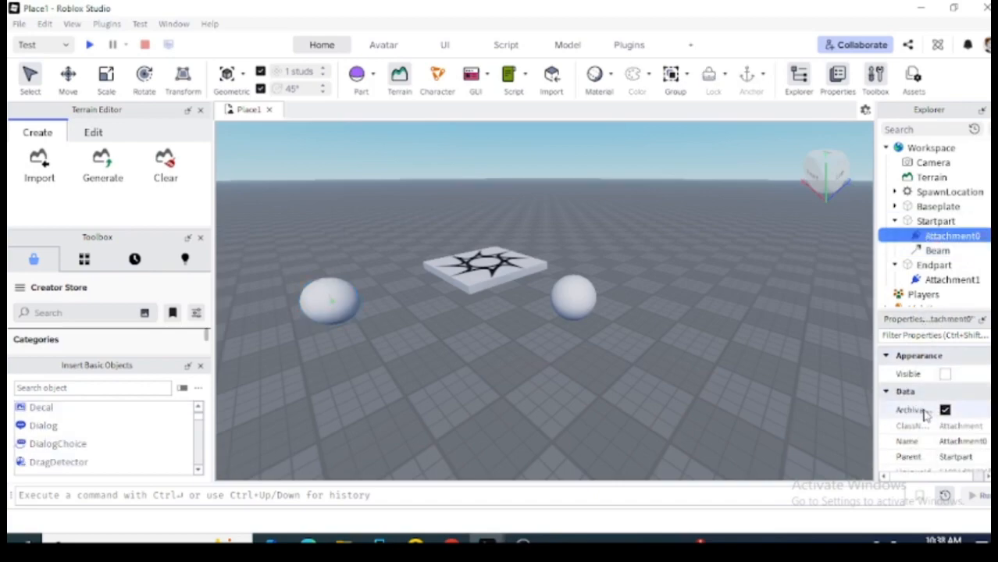
scroll(933, 414, down, 8)
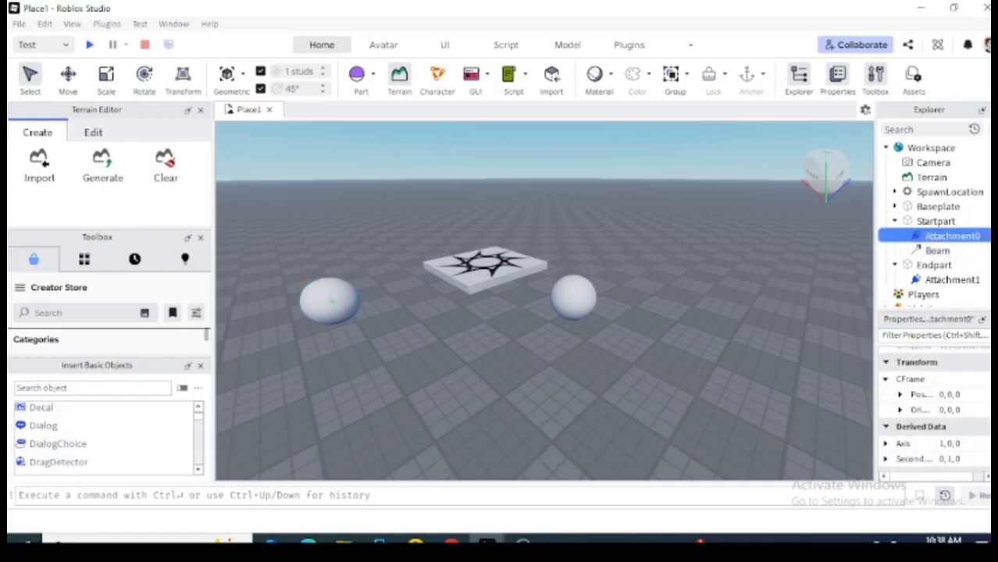
scroll(942, 369, up, 8)
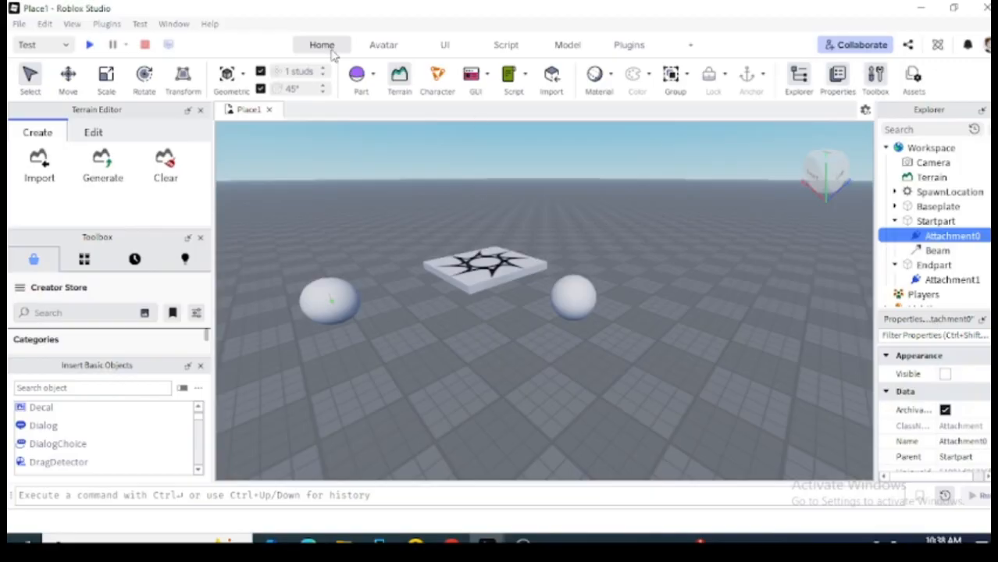
Close the Terrain Editor and Toolbox and dock the Properties panel on the left.
click(200, 110)
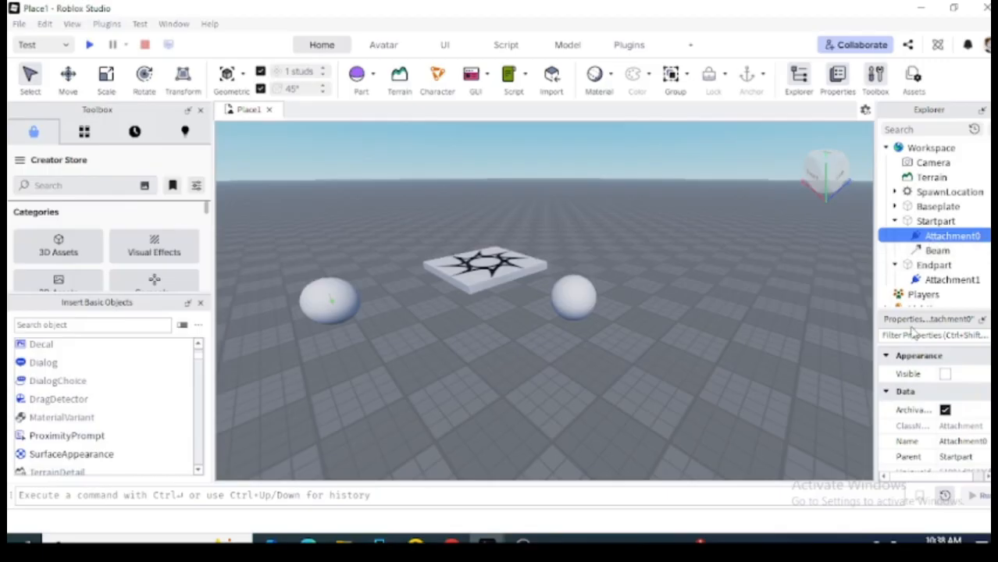
drag(920, 324, 113, 132)
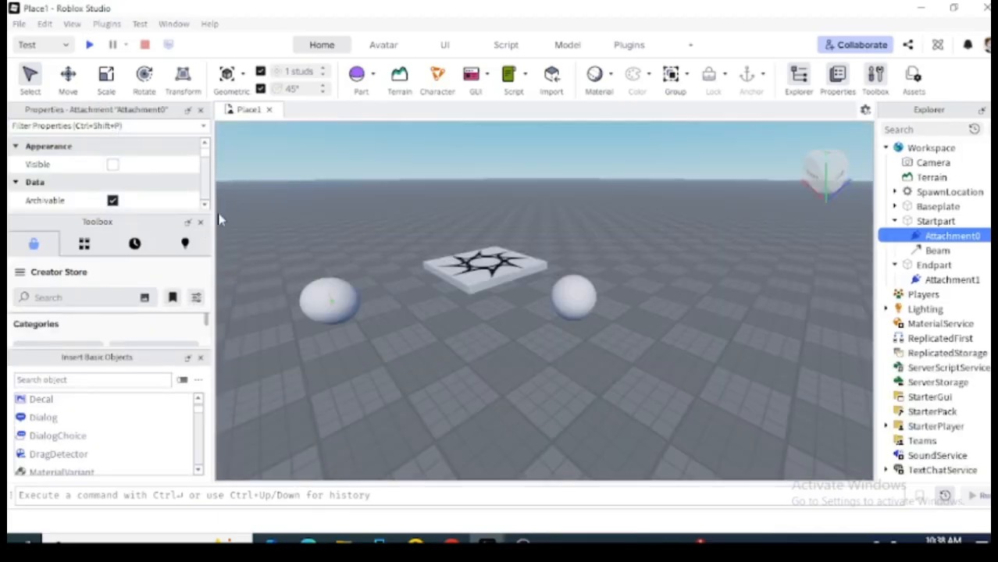
click(201, 225)
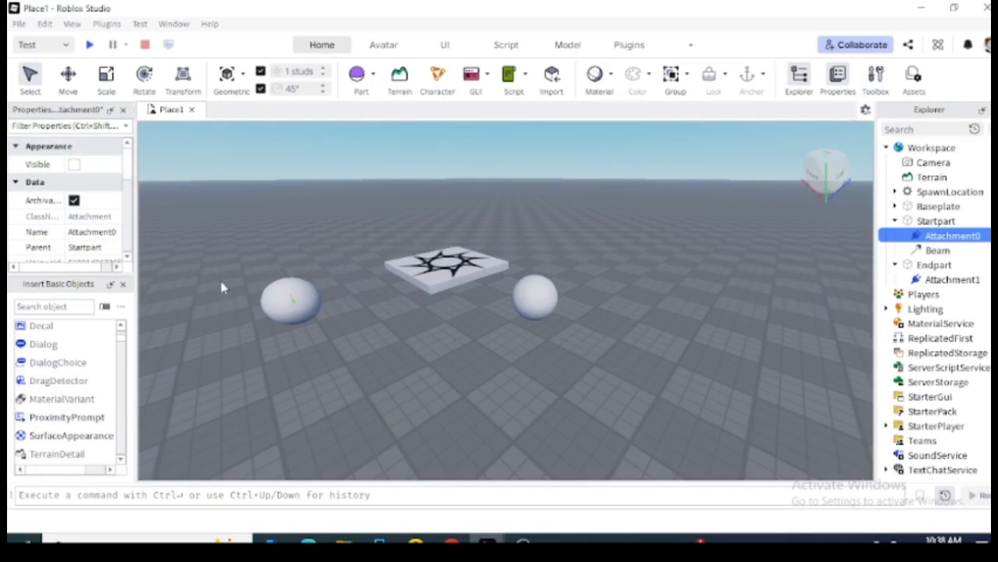
Select the Beam under Startpart to show its properties.
click(958, 224)
click(958, 224)
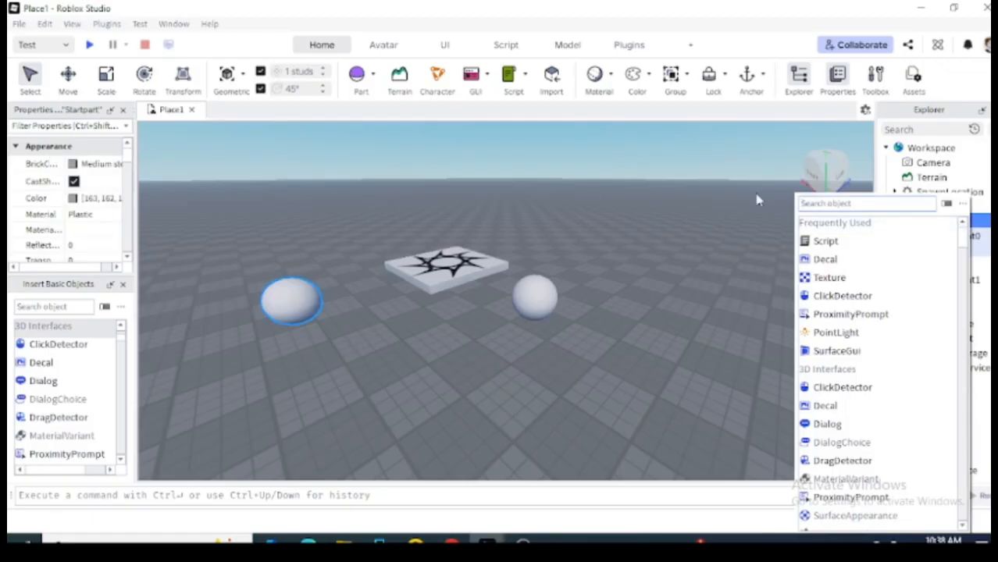
click(945, 192)
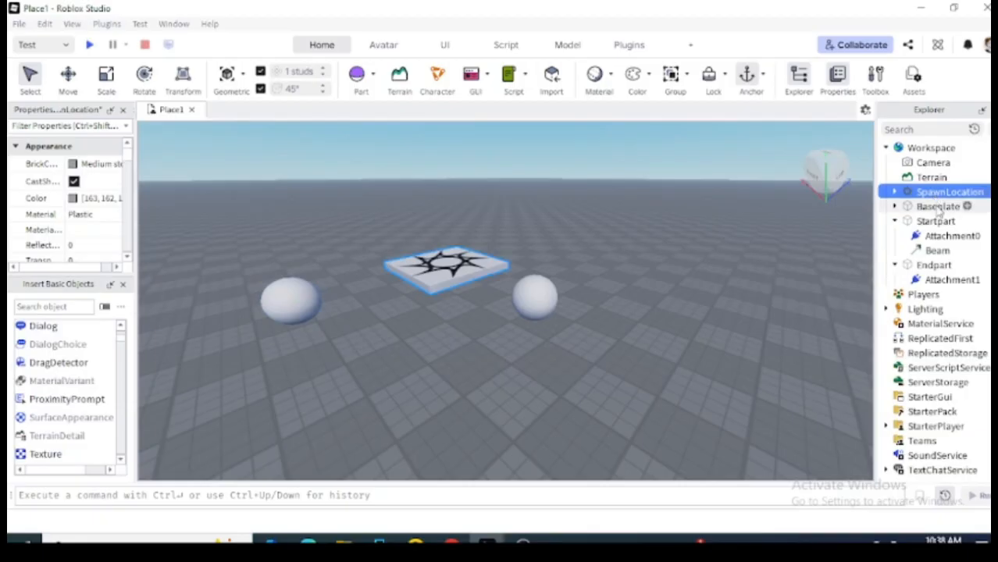
click(939, 206)
click(937, 250)
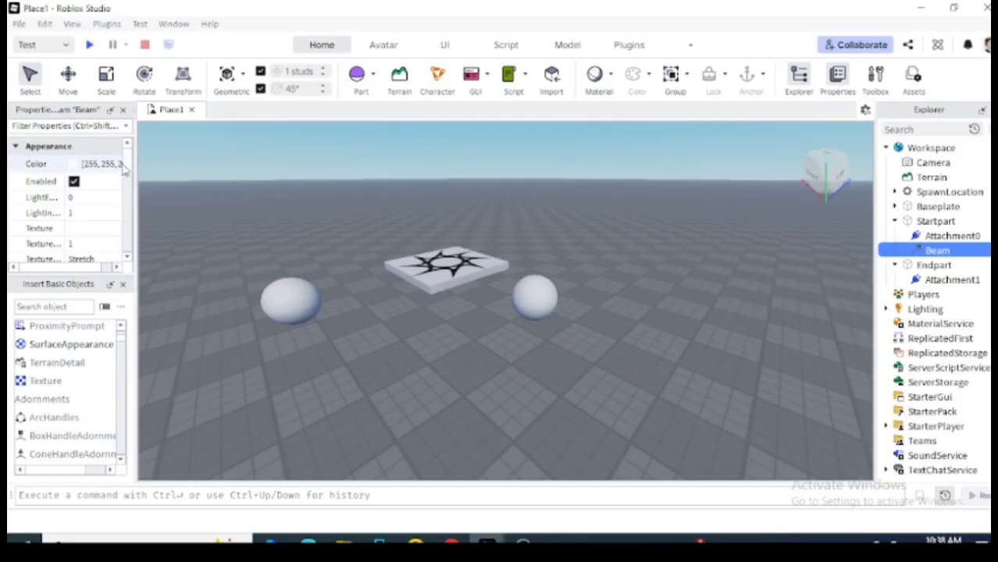
drag(131, 166, 129, 227)
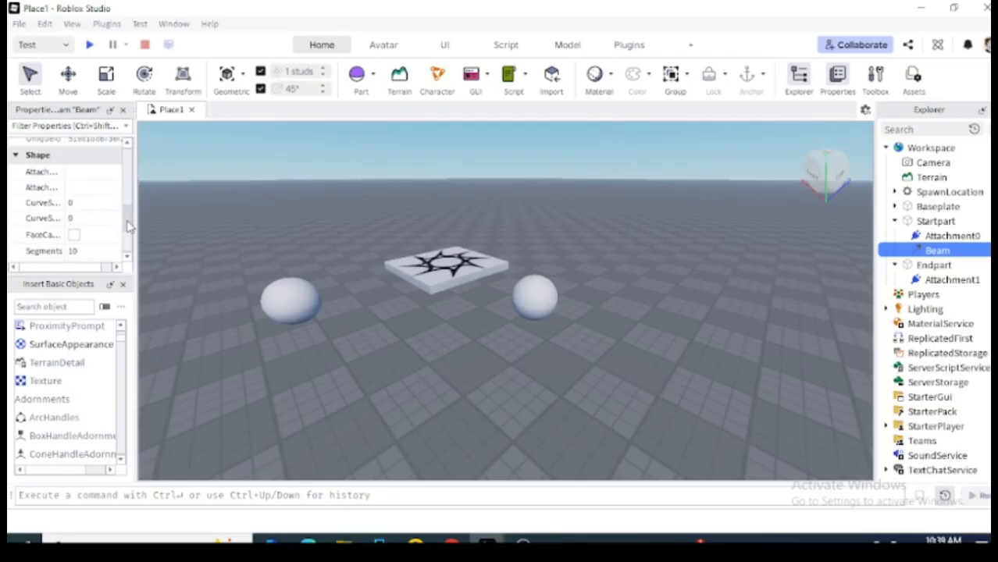
Set the Beam's Shape attachments to Attachment0 and Attachment1.
click(16, 156)
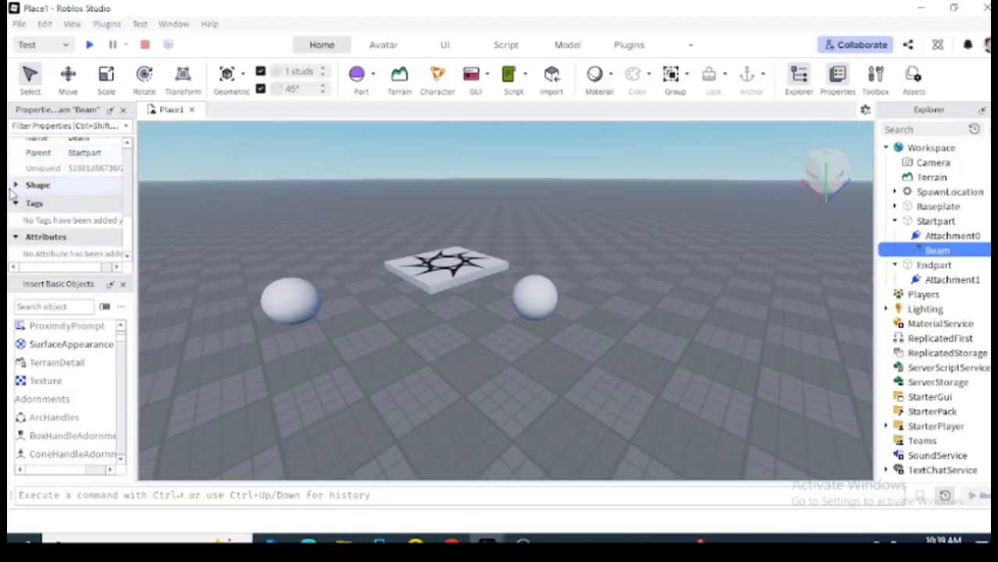
click(15, 186)
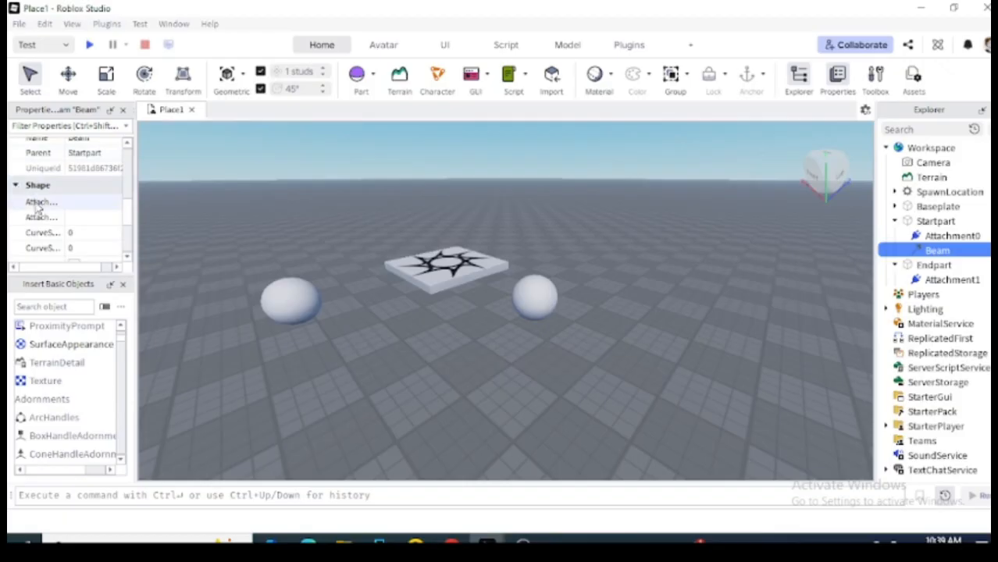
scroll(129, 211, down, 1)
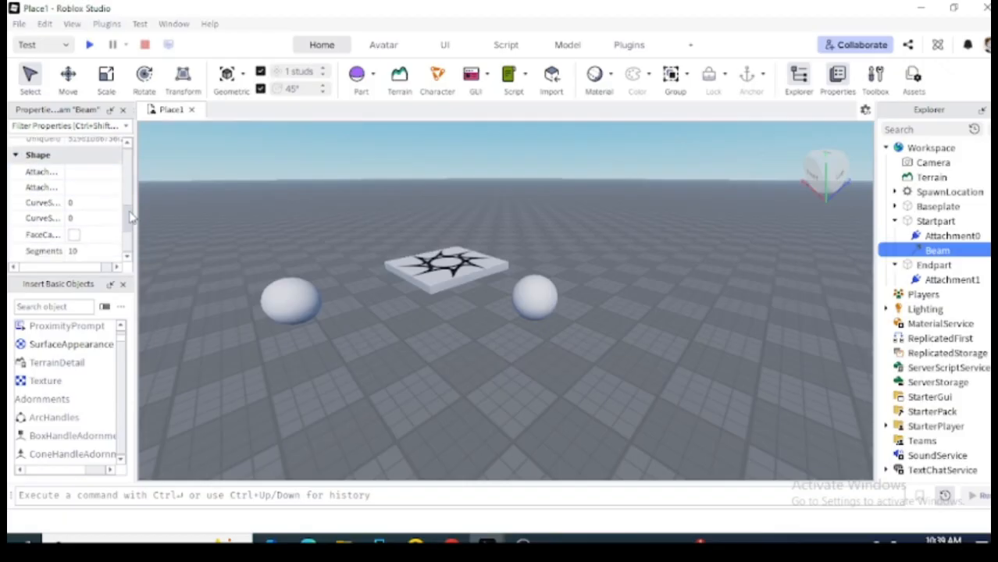
click(39, 169)
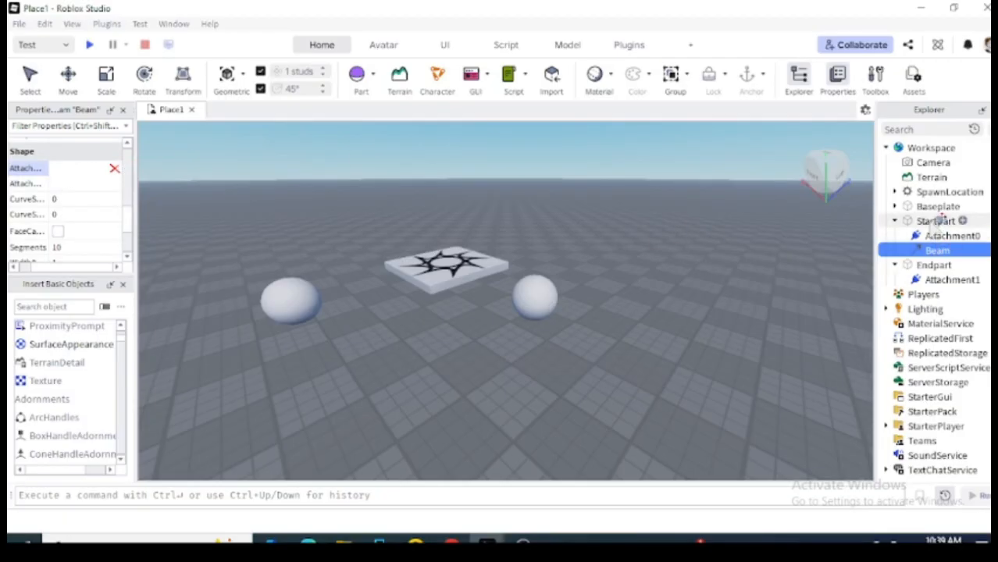
click(943, 238)
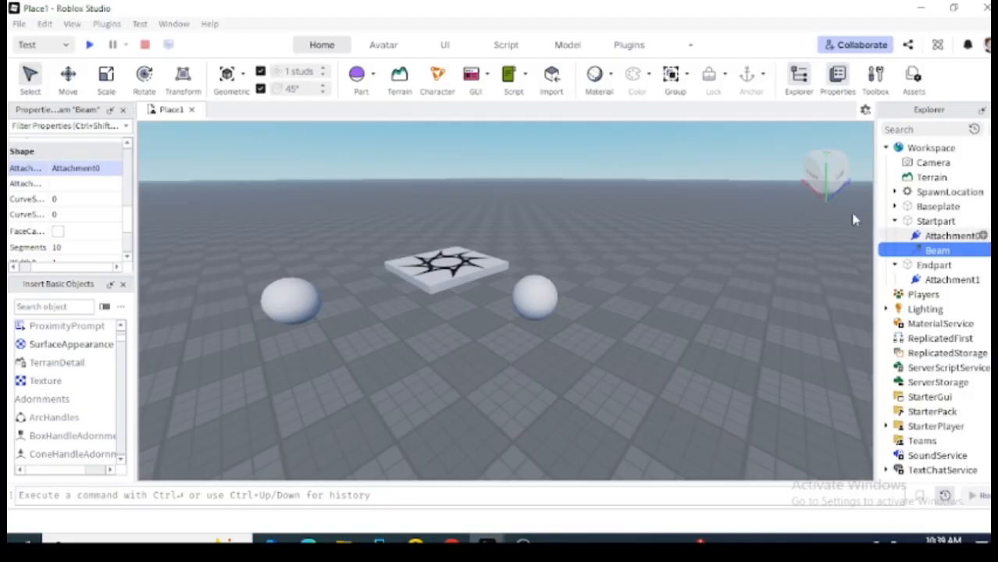
click(29, 185)
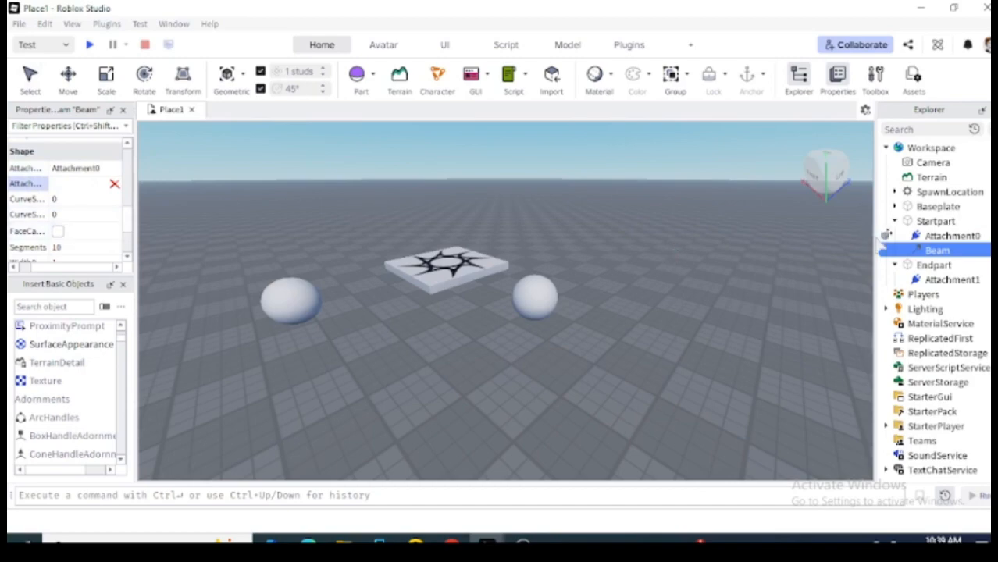
click(951, 281)
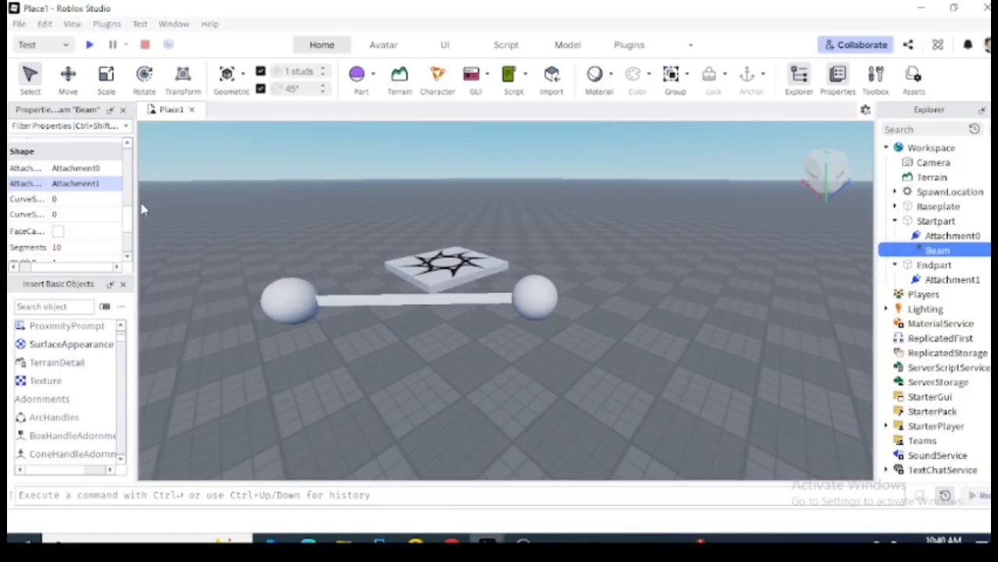
Scroll Properties up to Appearance and begin editing the Beam's Texture value.
drag(131, 220, 136, 170)
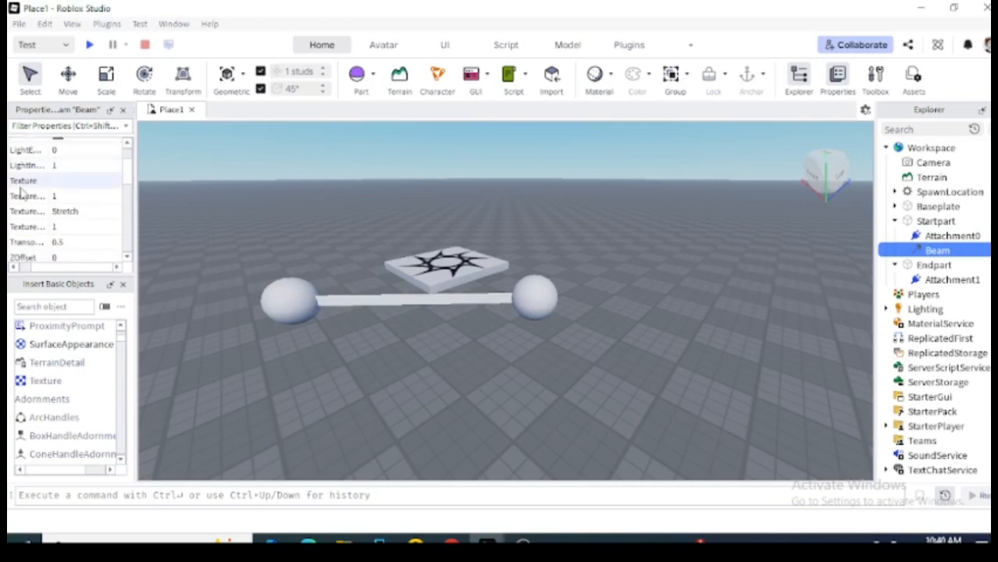
click(60, 185)
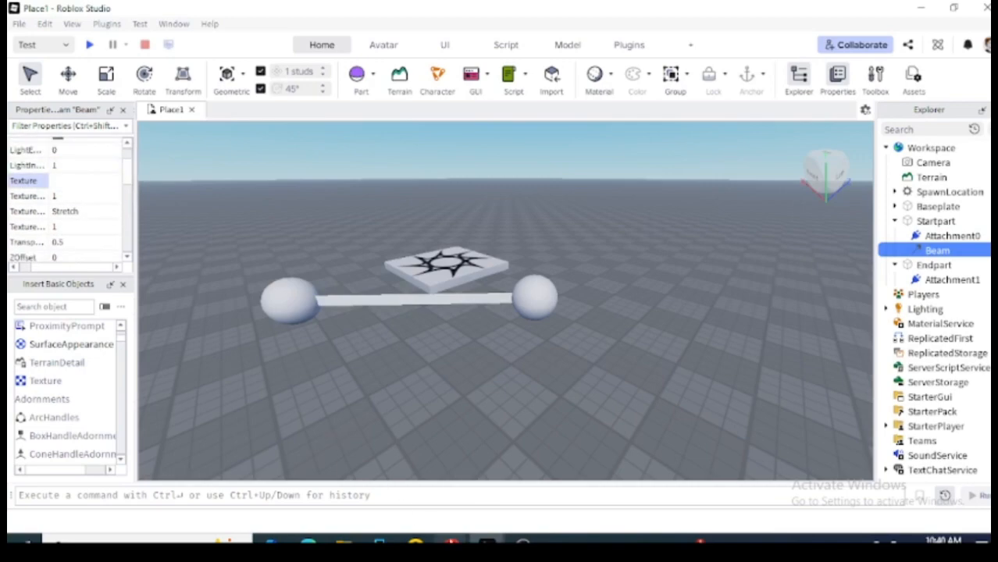
Copy rbxassetid://446111271 from Step 7 of the Google Docs beam guide.
mouse_move(452, 540)
click(507, 495)
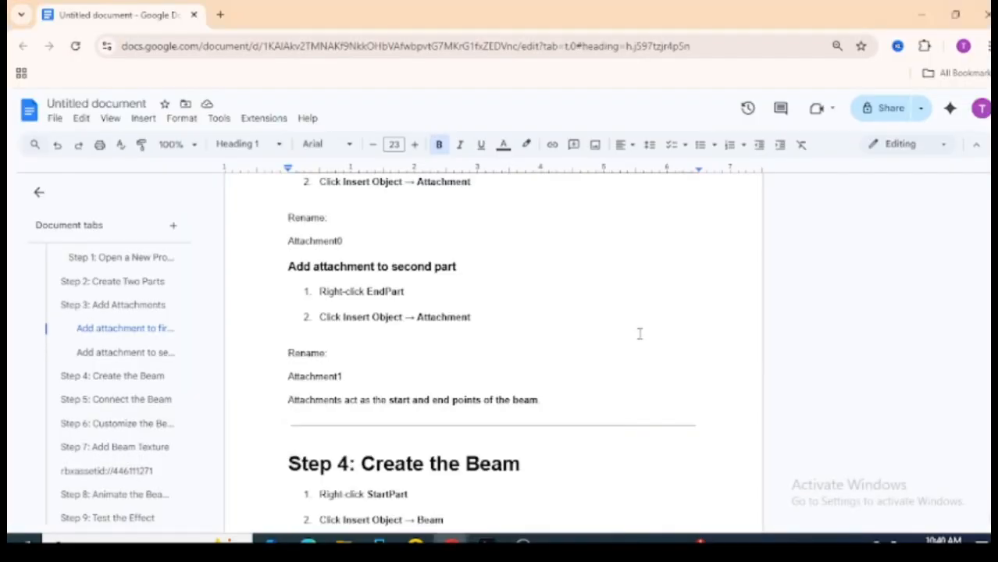
scroll(976, 335, down, 10)
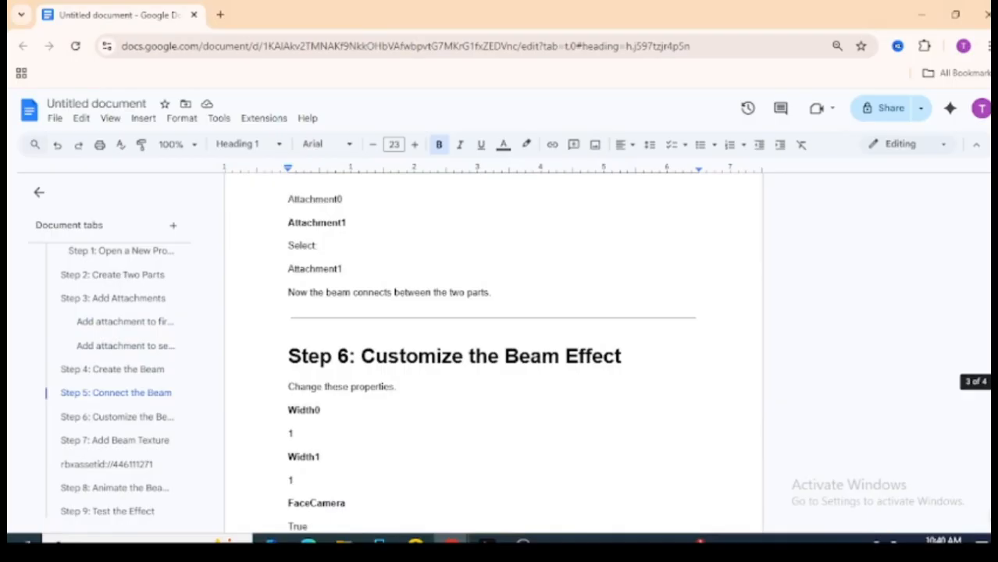
scroll(976, 381, down, 4)
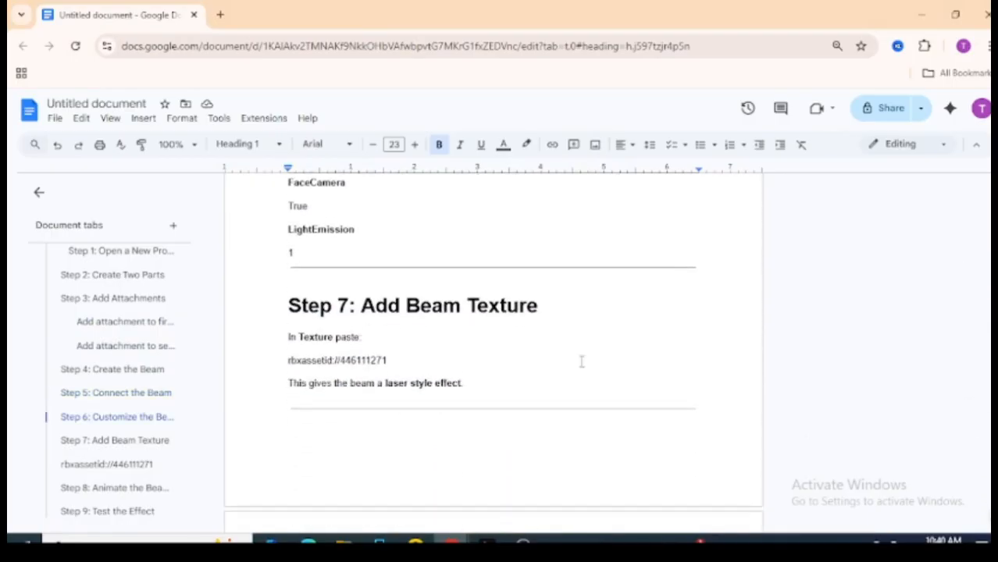
drag(397, 363, 241, 376)
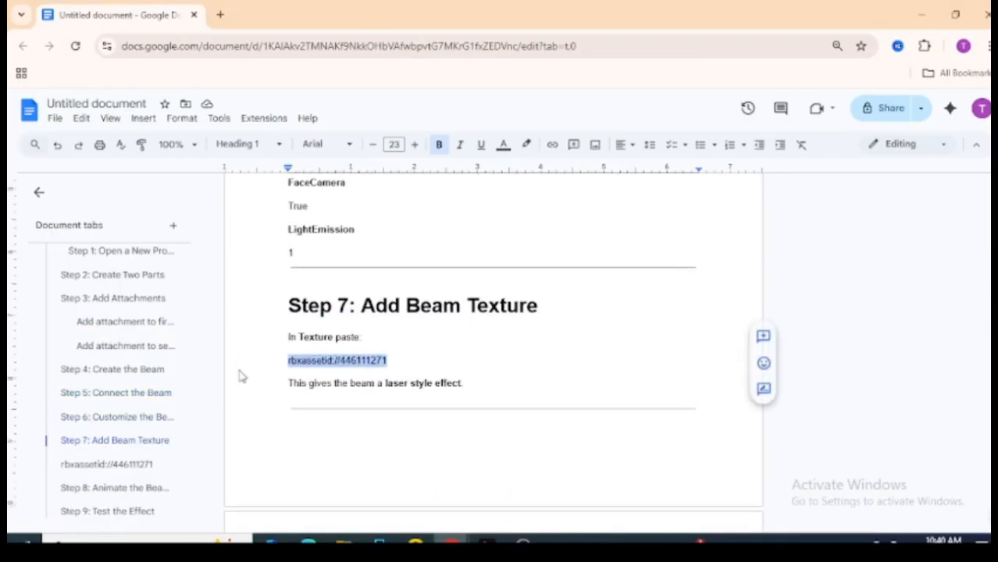
right_click(313, 361)
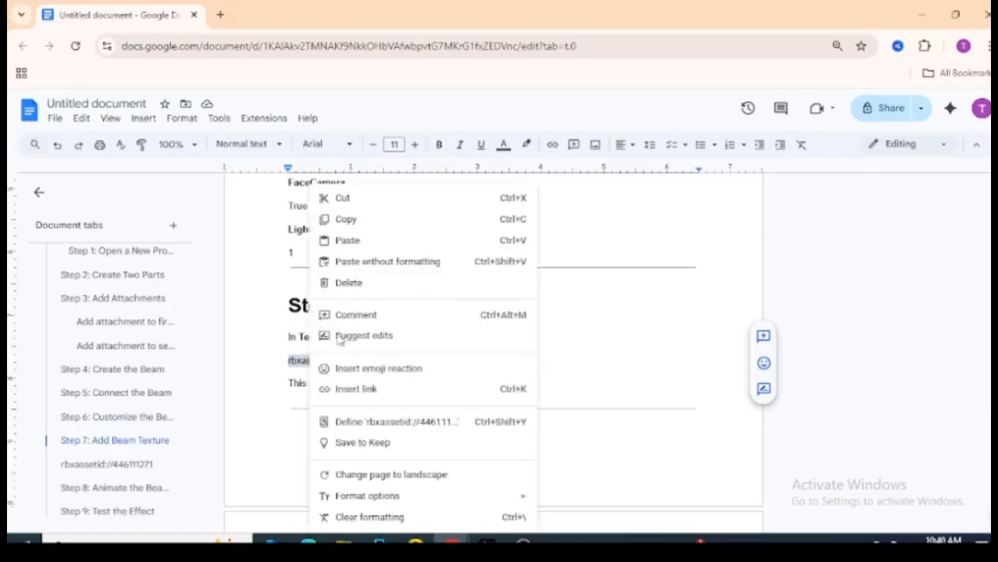
click(386, 220)
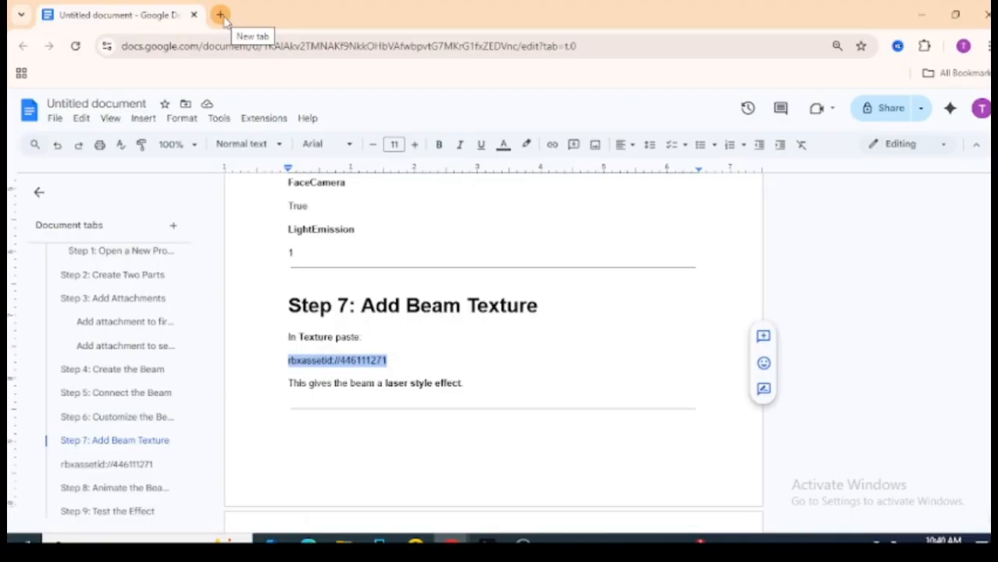
right_click(321, 365)
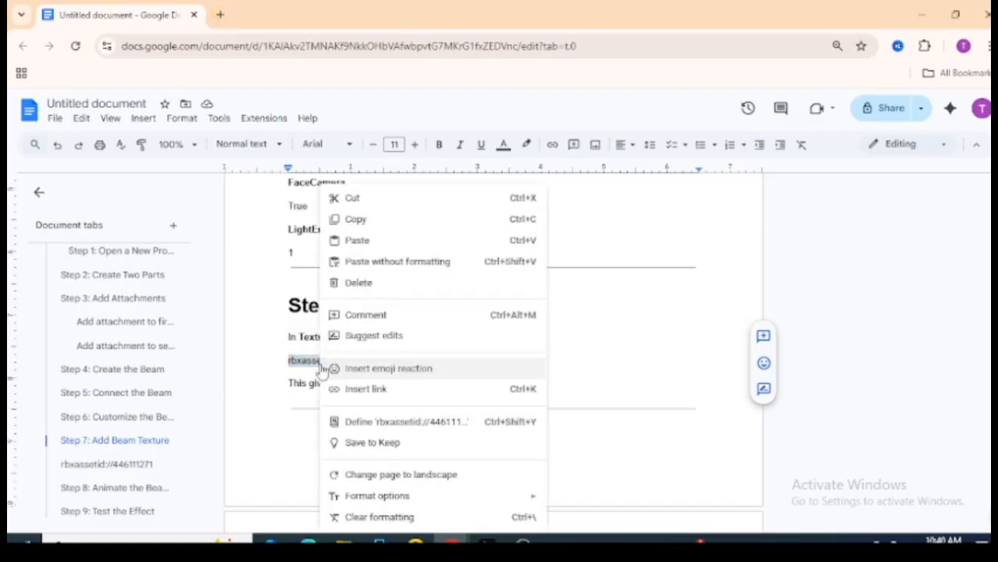
click(351, 219)
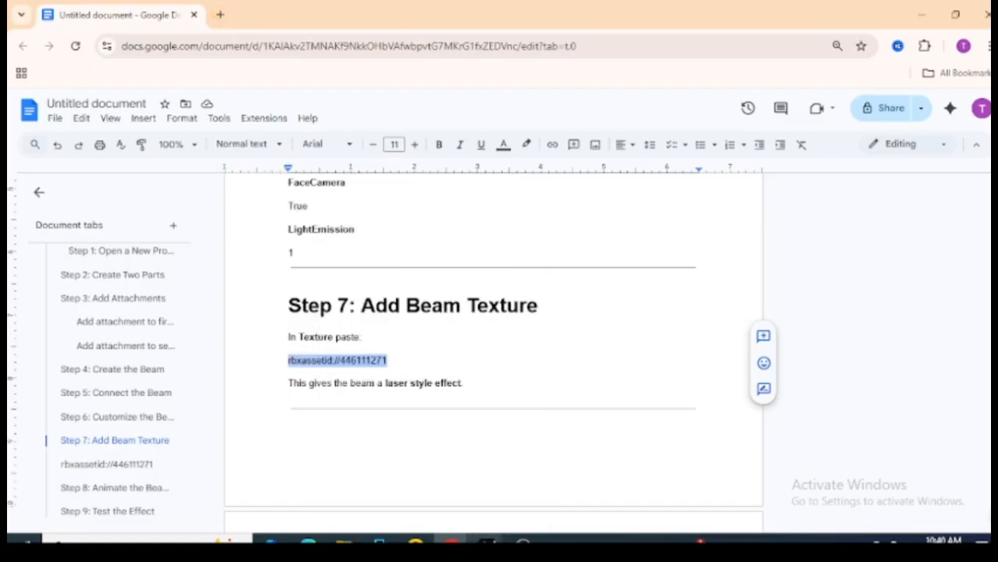
Paste rbxassetid://446111271 into the Beam's Texture property and commit it.
mouse_move(485, 542)
click(565, 488)
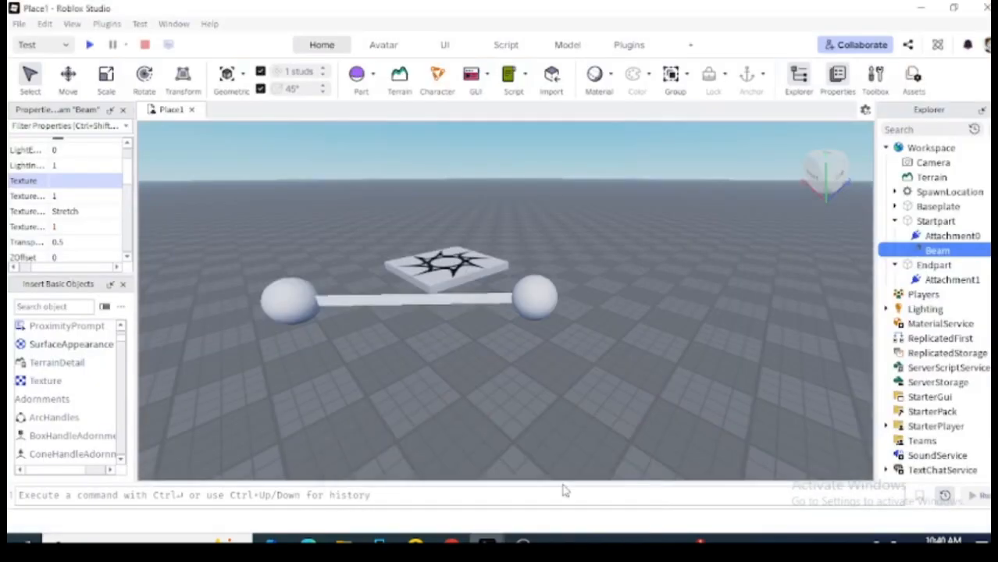
click(62, 180)
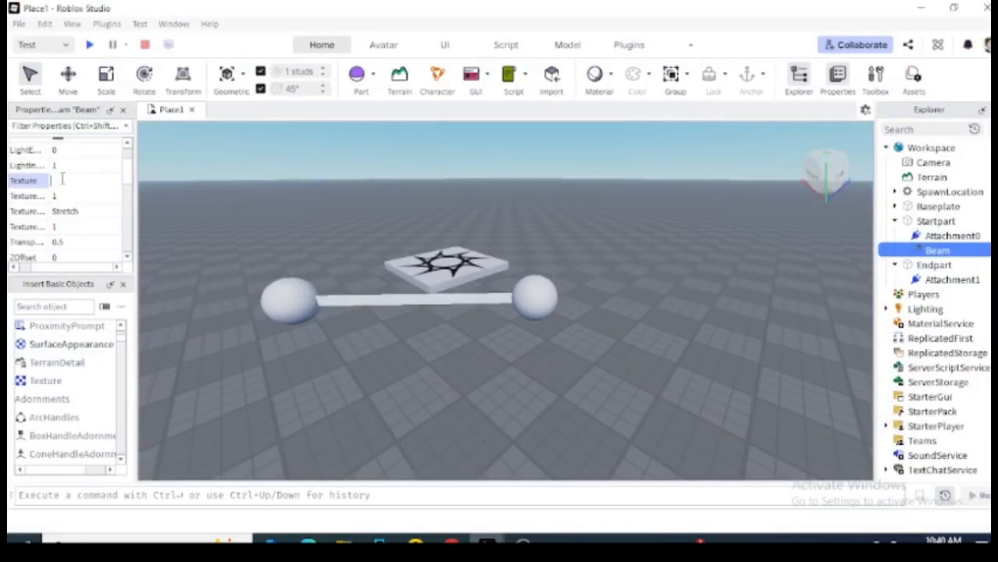
key(ctrl+v)
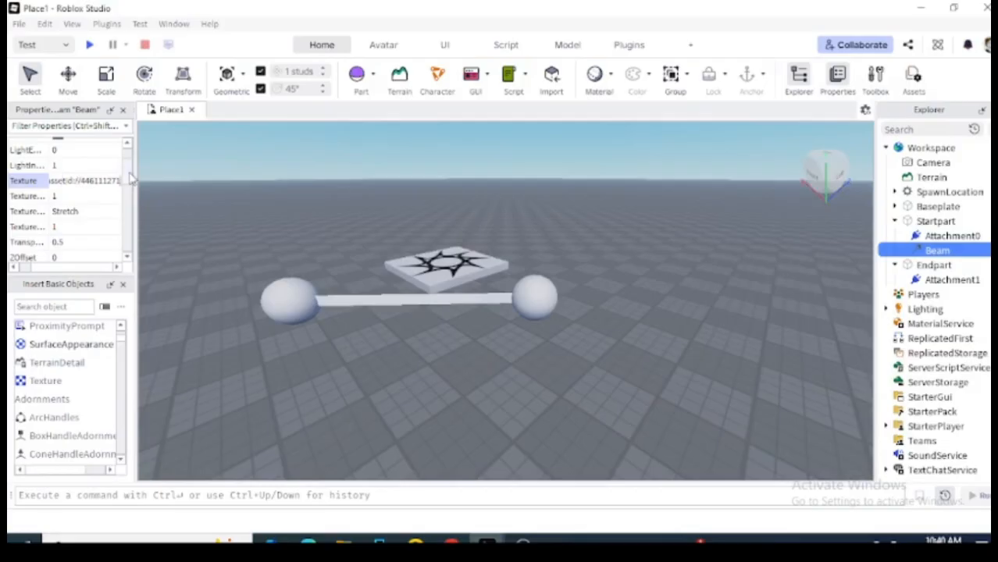
key(Return)
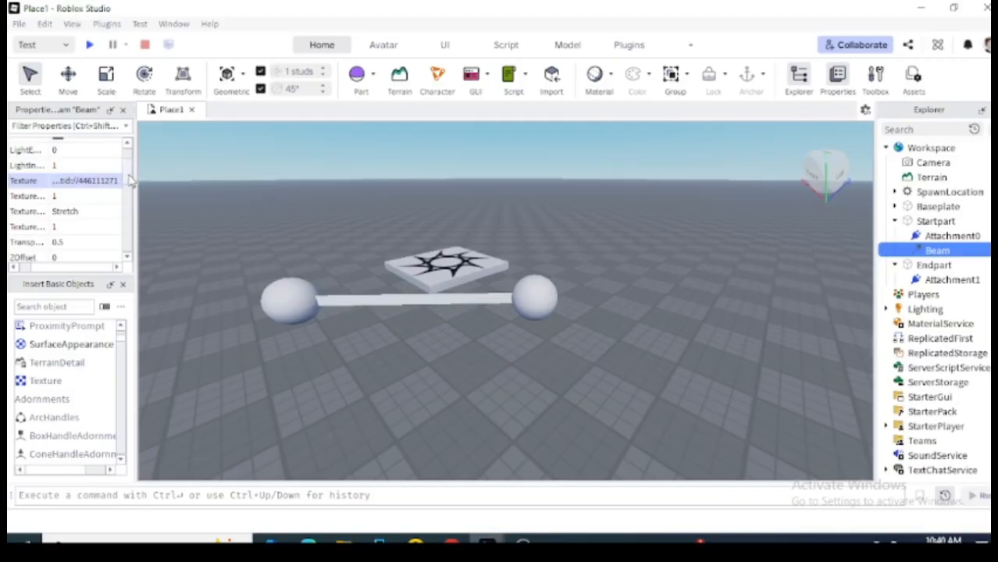
Inspect the Texture and LightInfluence values, then return to the Google Docs guide.
click(96, 196)
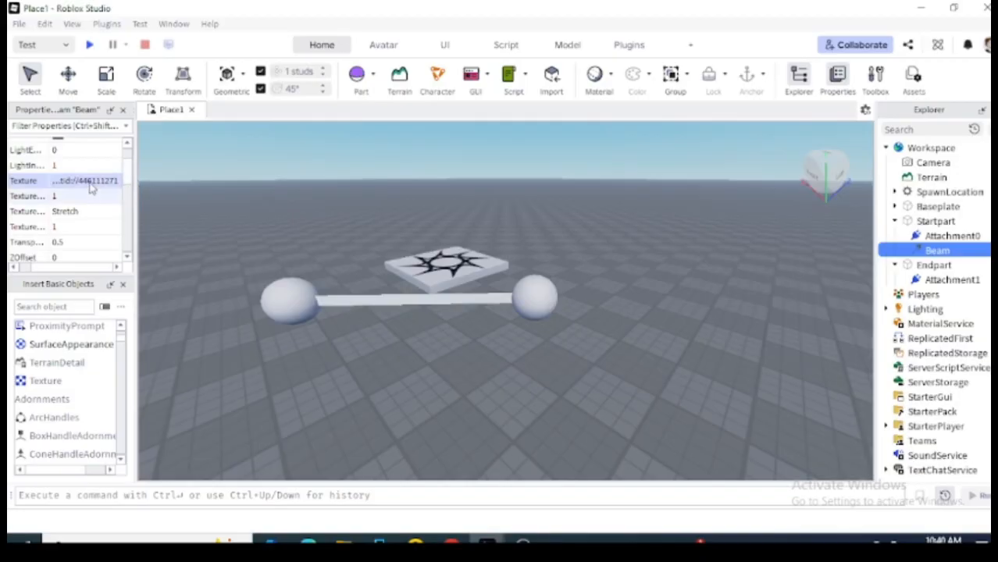
click(89, 179)
click(89, 180)
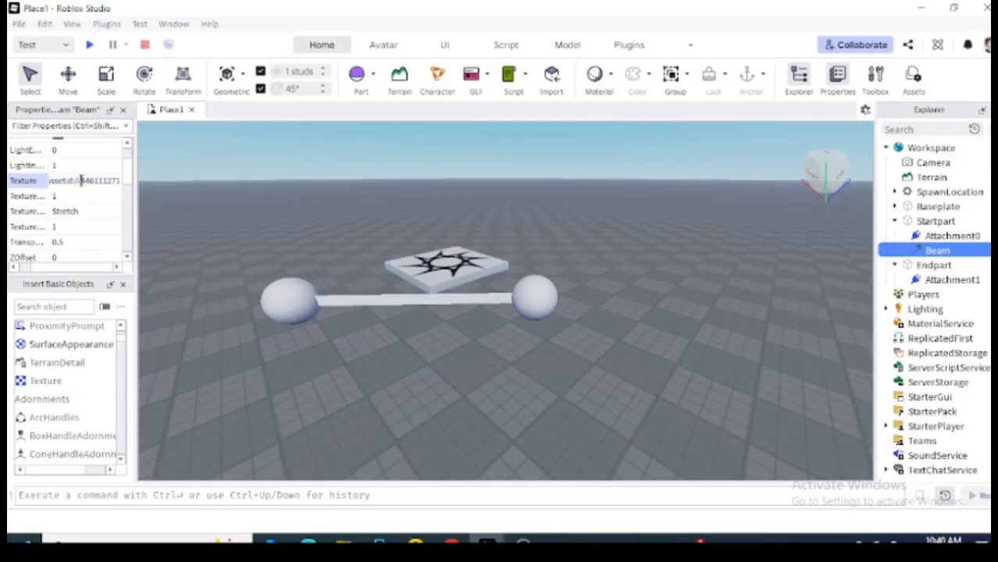
drag(80, 180, 41, 192)
click(39, 186)
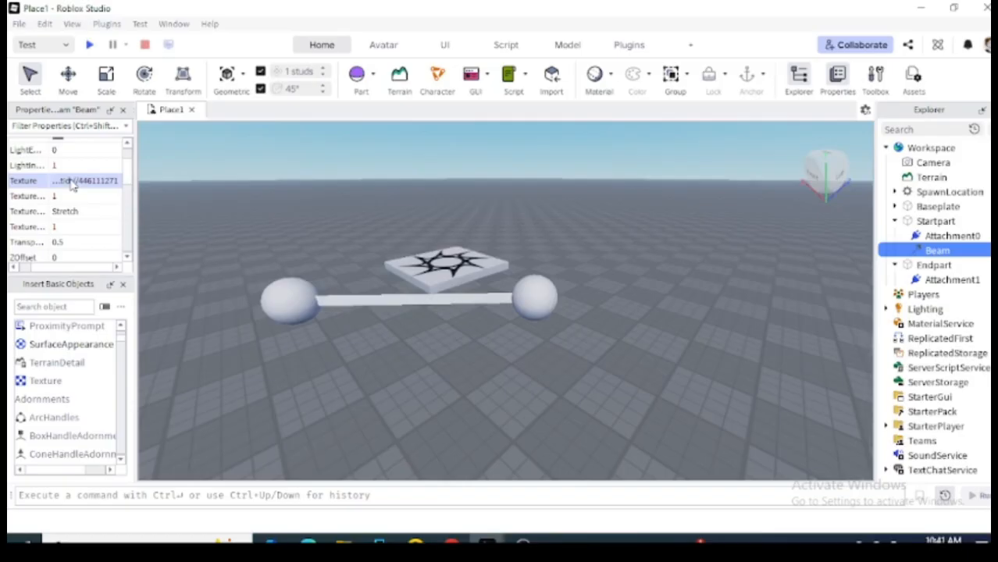
click(70, 182)
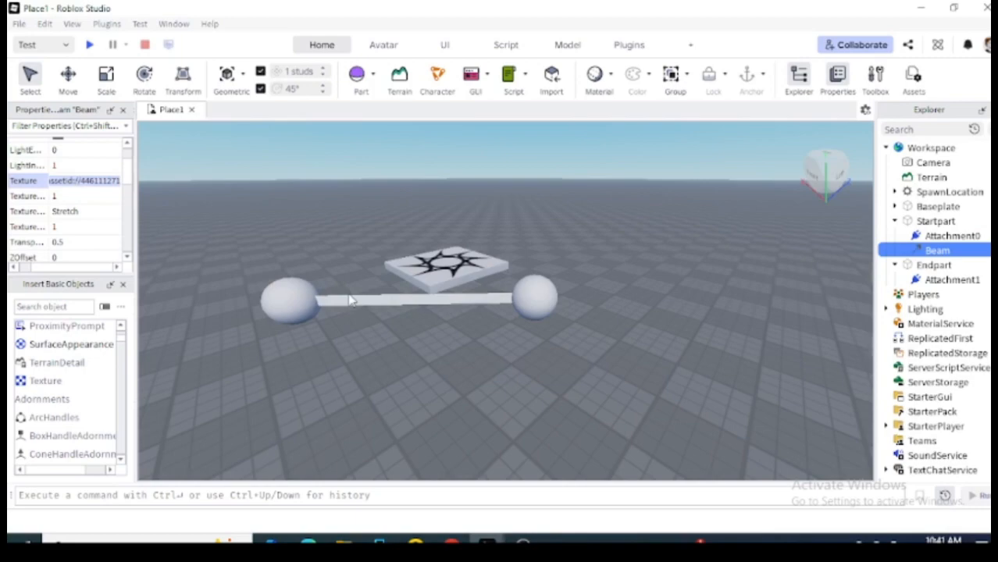
click(38, 165)
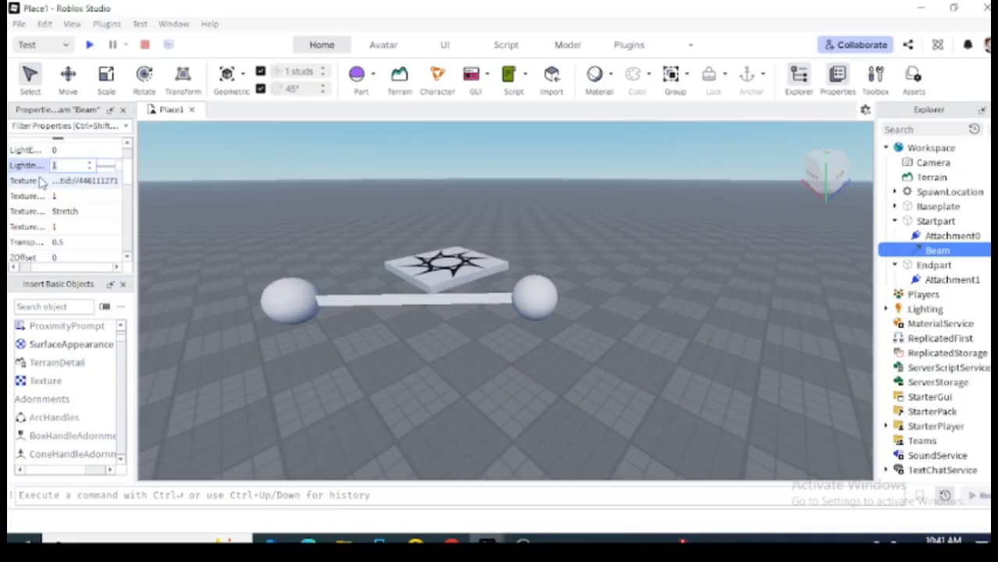
click(99, 179)
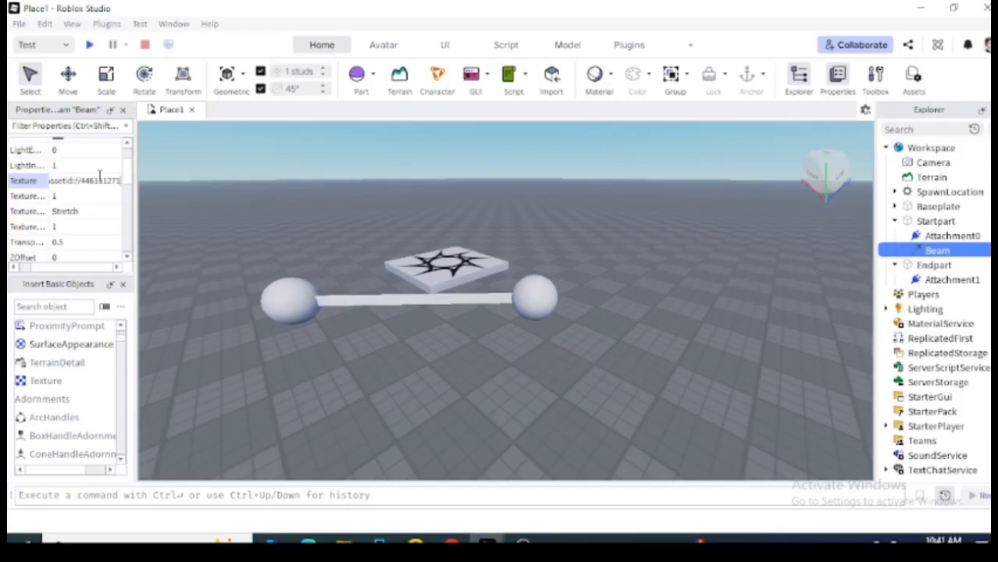
key(alt+Tab)
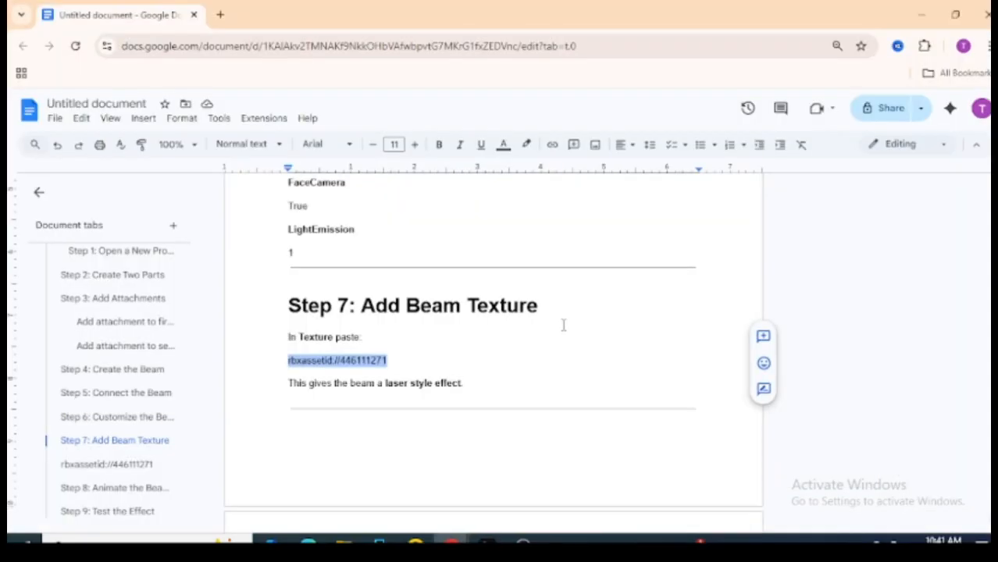
Recopy the rbxassetid://446111271 line and glance at Roblox Studio before returning.
click(836, 365)
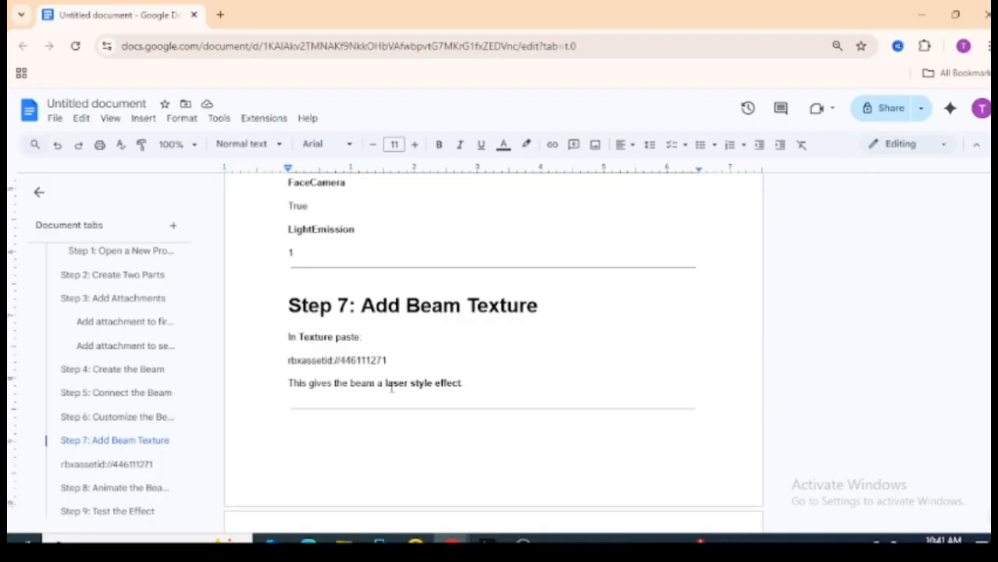
drag(390, 360, 286, 361)
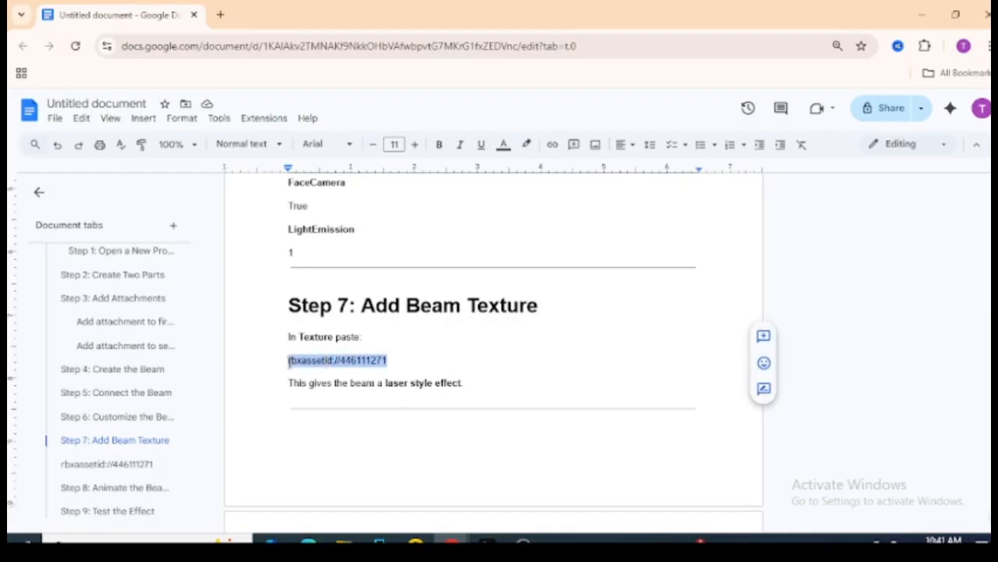
right_click(312, 363)
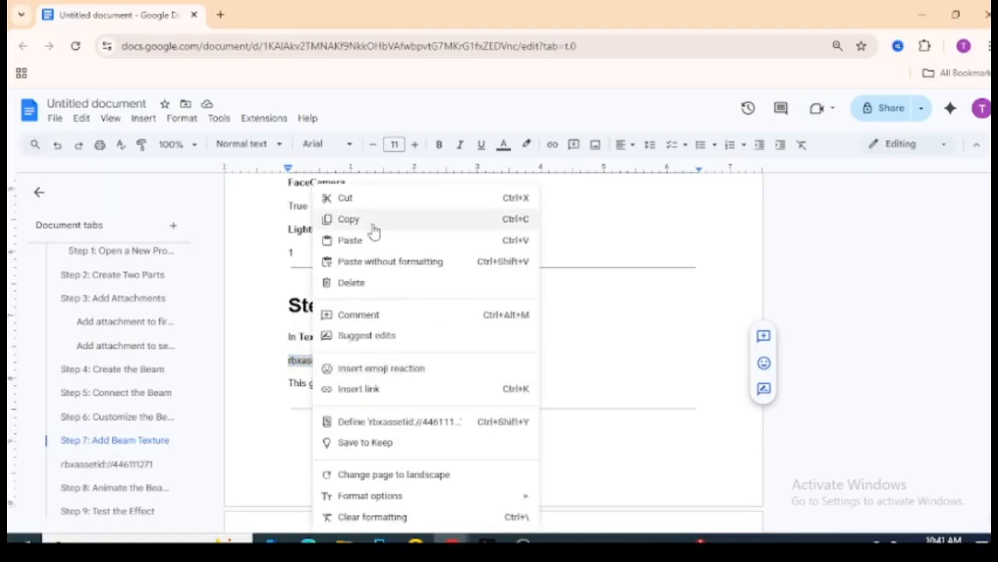
click(349, 219)
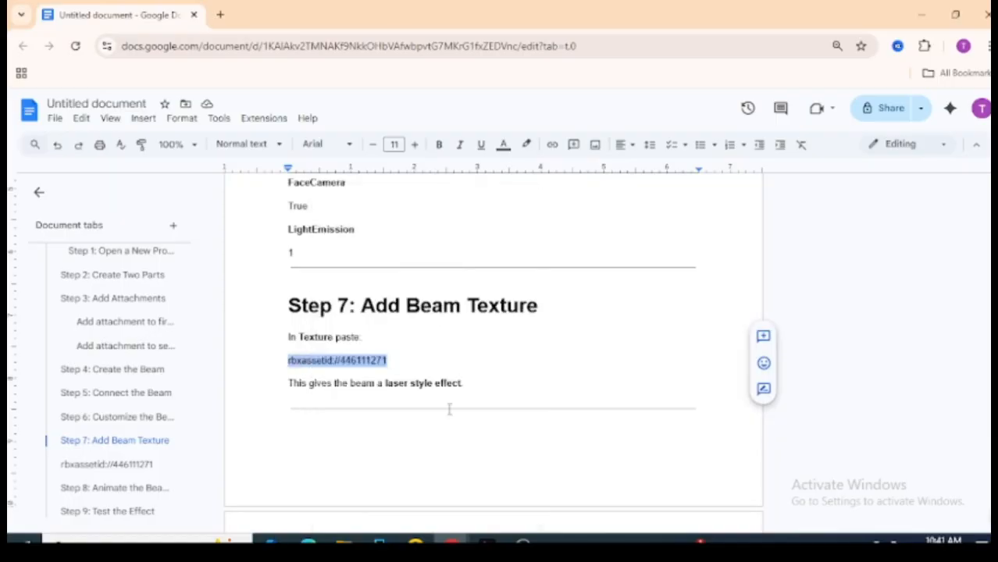
click(486, 544)
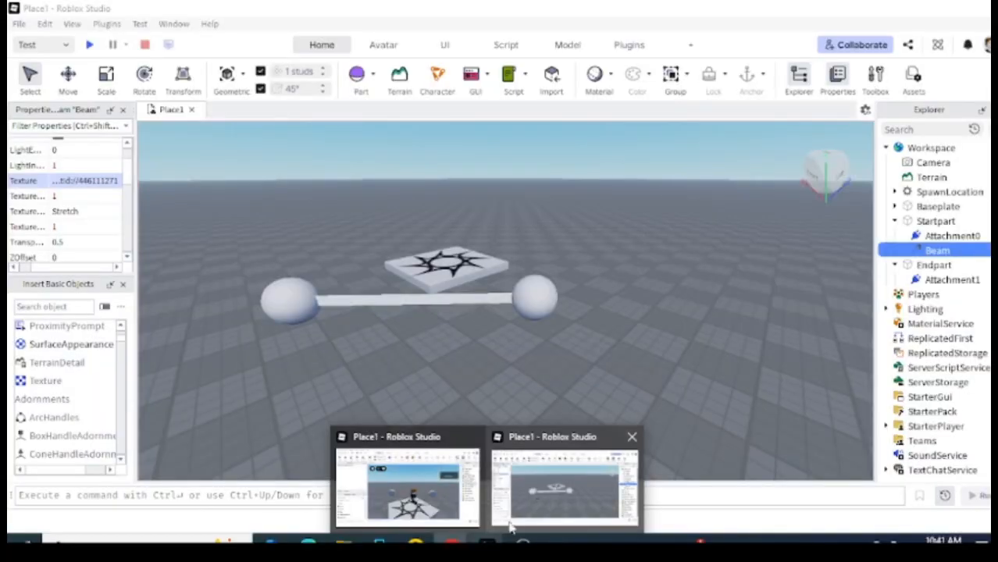
click(452, 544)
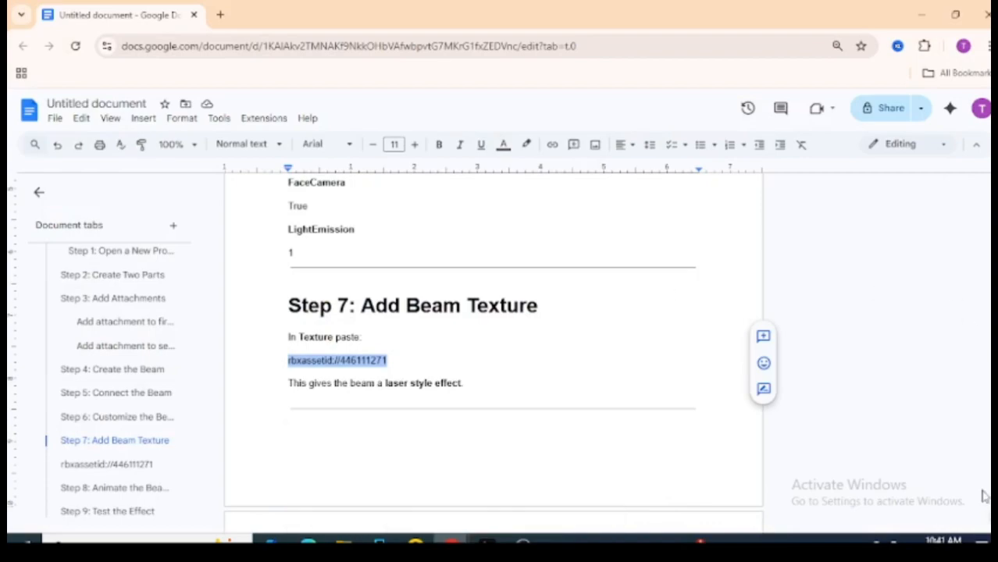
Copy the alternative texture number 126617013 from the asset ID list.
scroll(492, 351, down, 5)
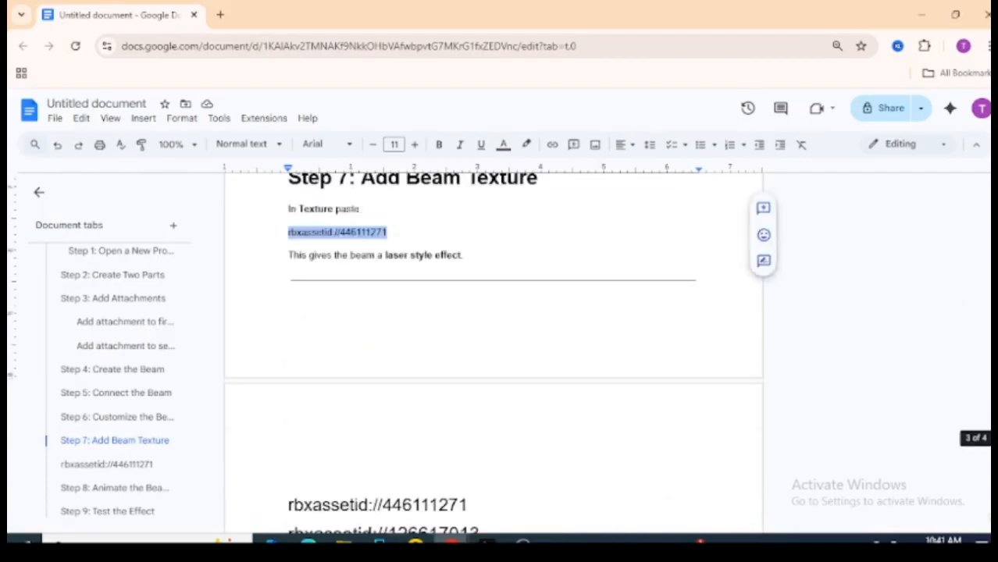
scroll(492, 351, up, 1)
scroll(547, 425, up, 4)
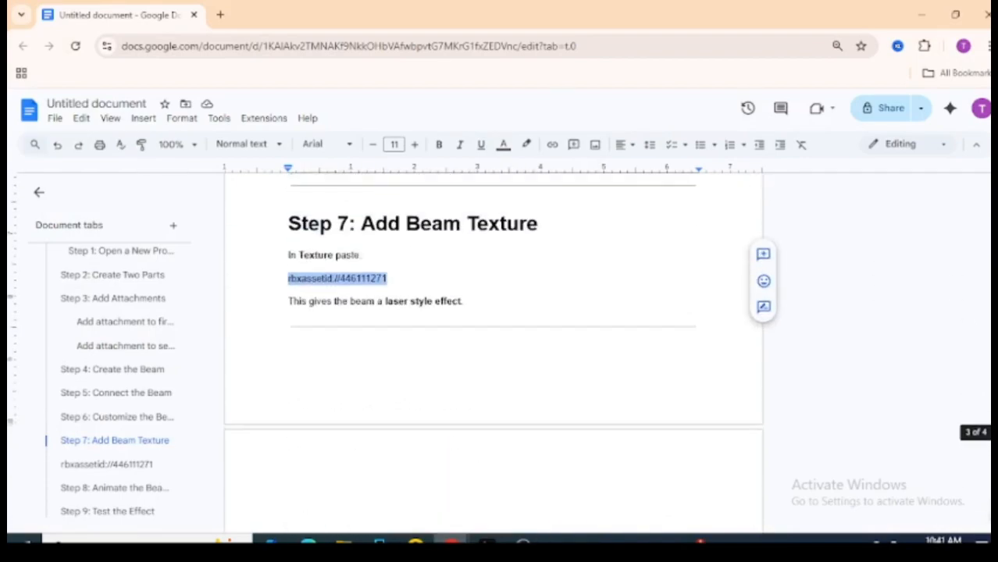
scroll(546, 426, down, 4)
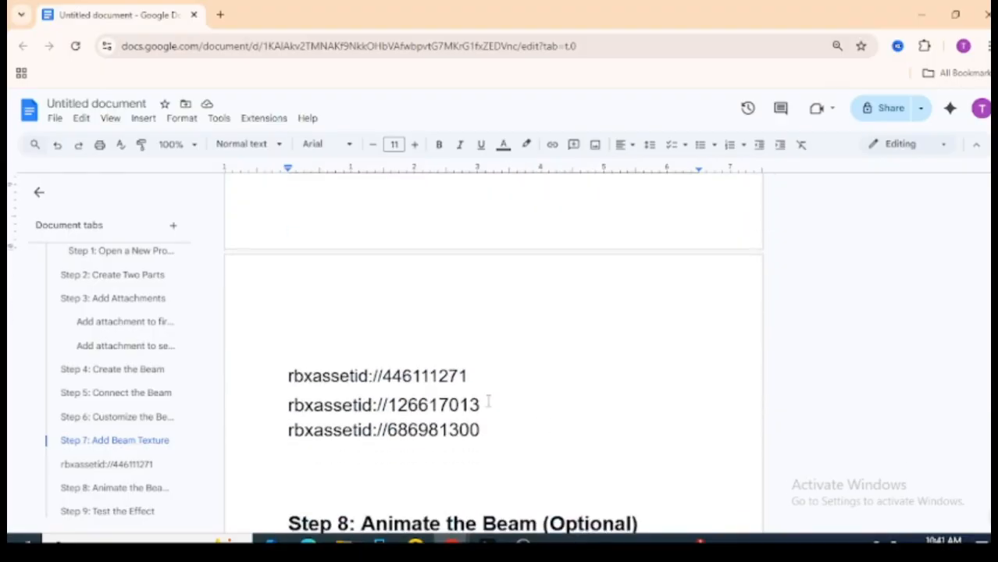
drag(481, 405, 391, 407)
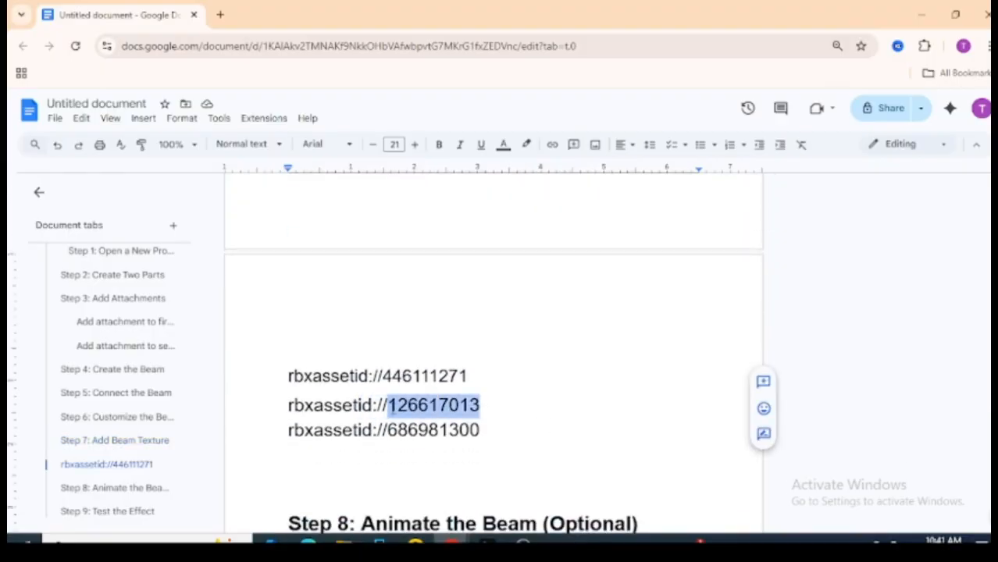
right_click(392, 406)
click(426, 220)
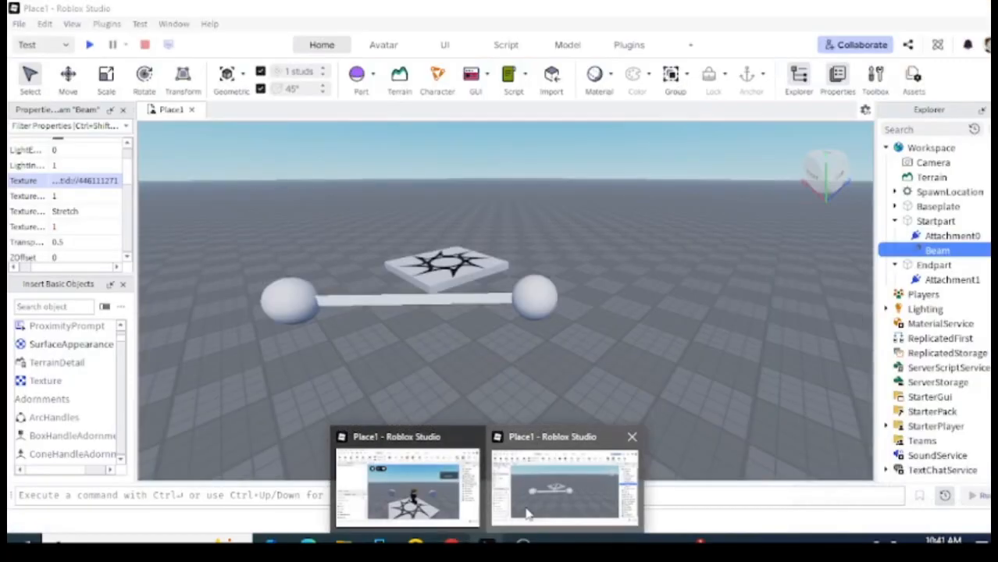
Replace the number in the Beam's Texture with 126617013.
click(525, 516)
double_click(114, 187)
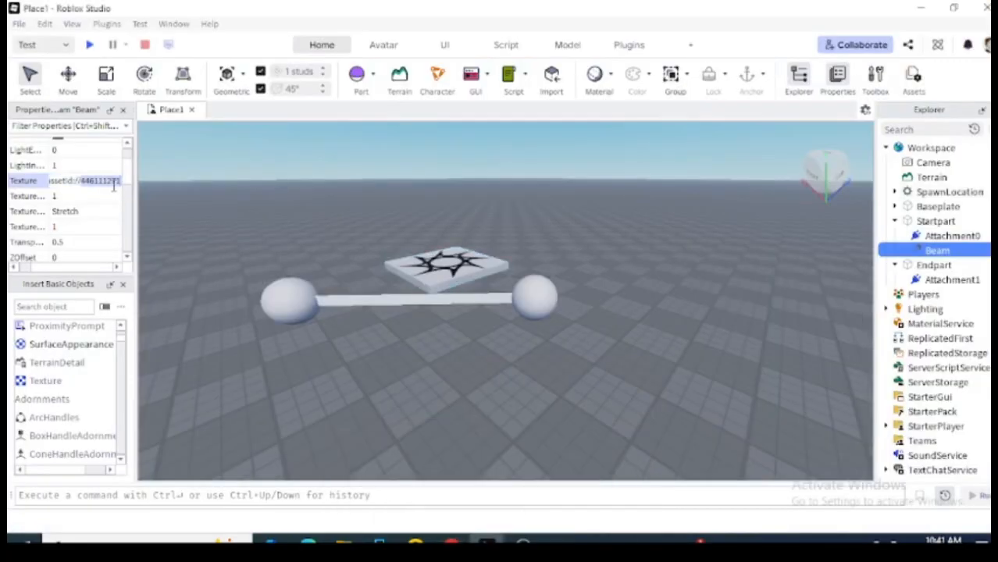
key(ctrl+v)
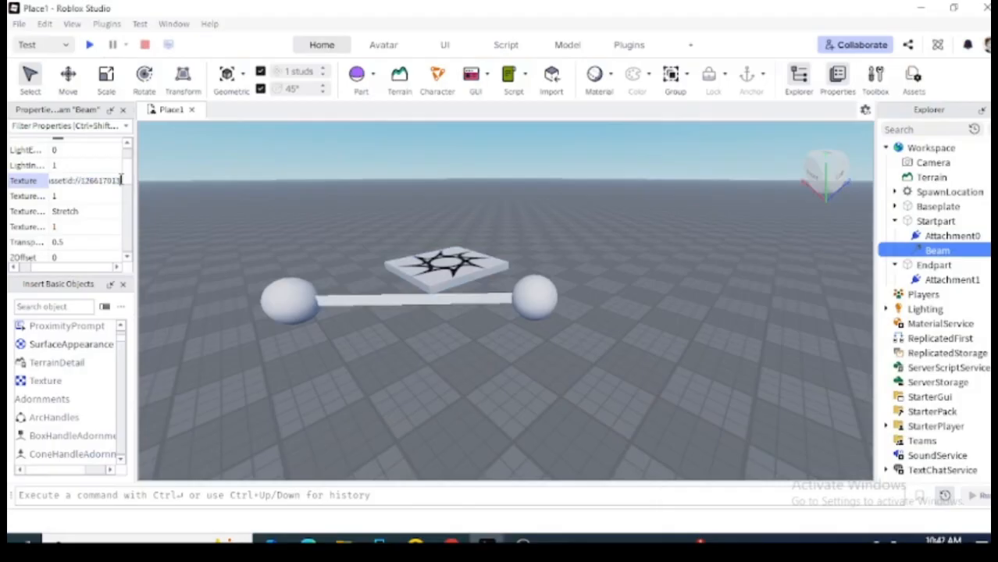
key(Return)
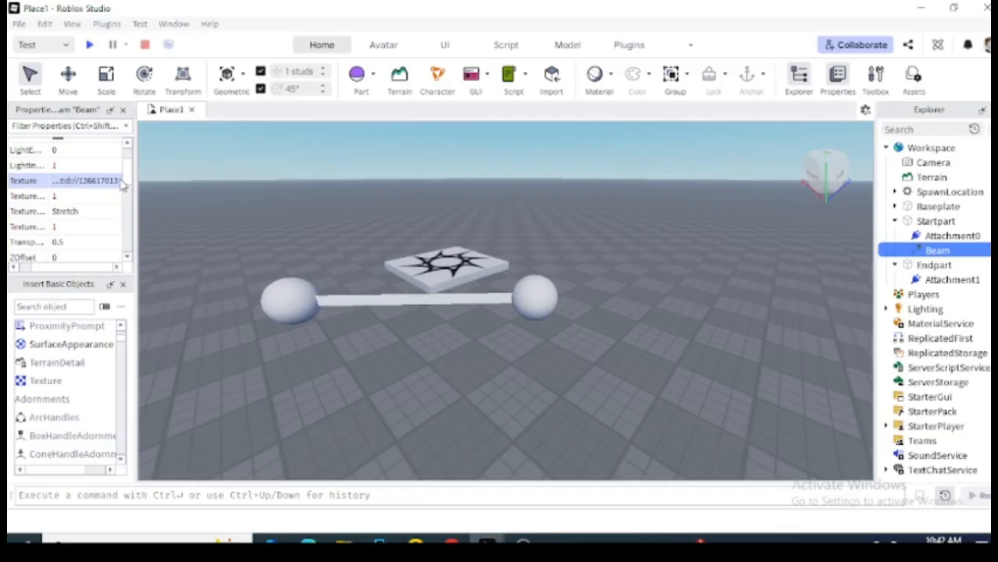
Check the Beam's LightInfluence and Color values, then minimize Studio.
click(96, 165)
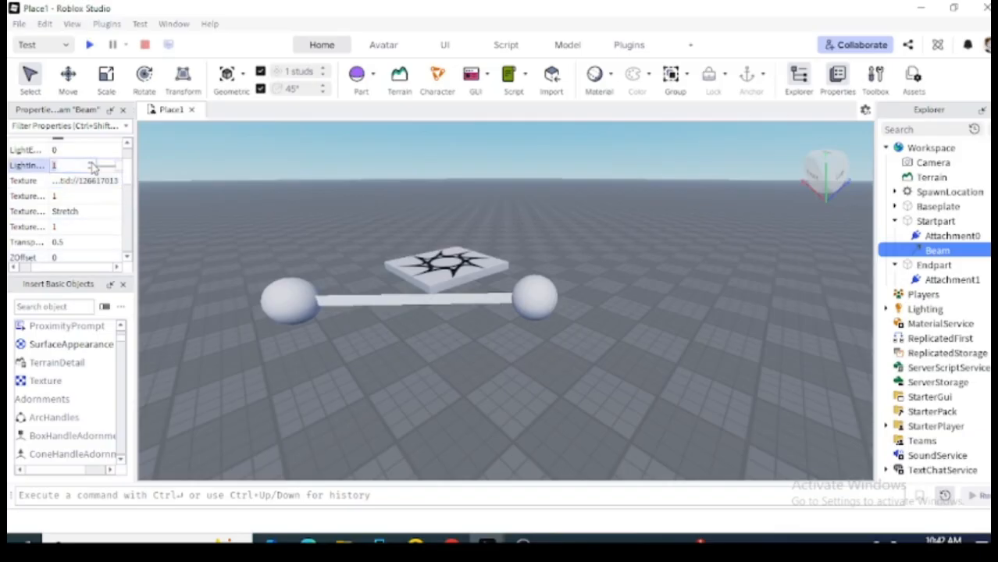
scroll(123, 179, up, 3)
click(86, 164)
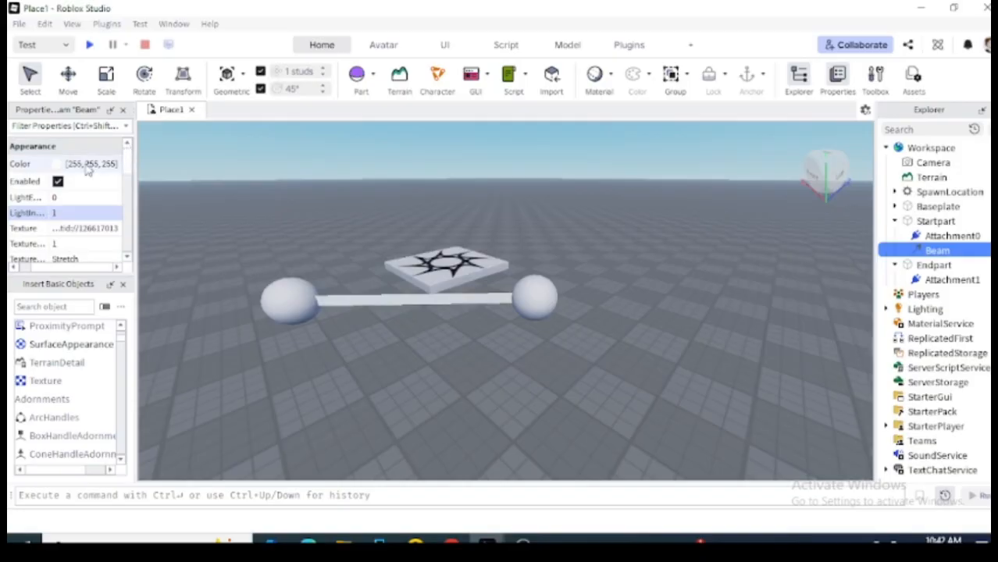
click(97, 228)
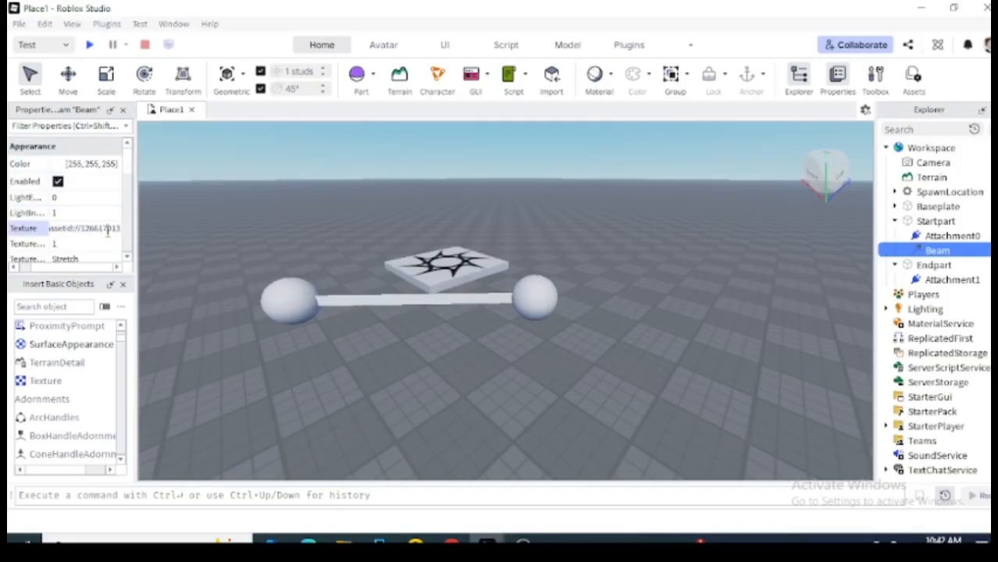
click(919, 9)
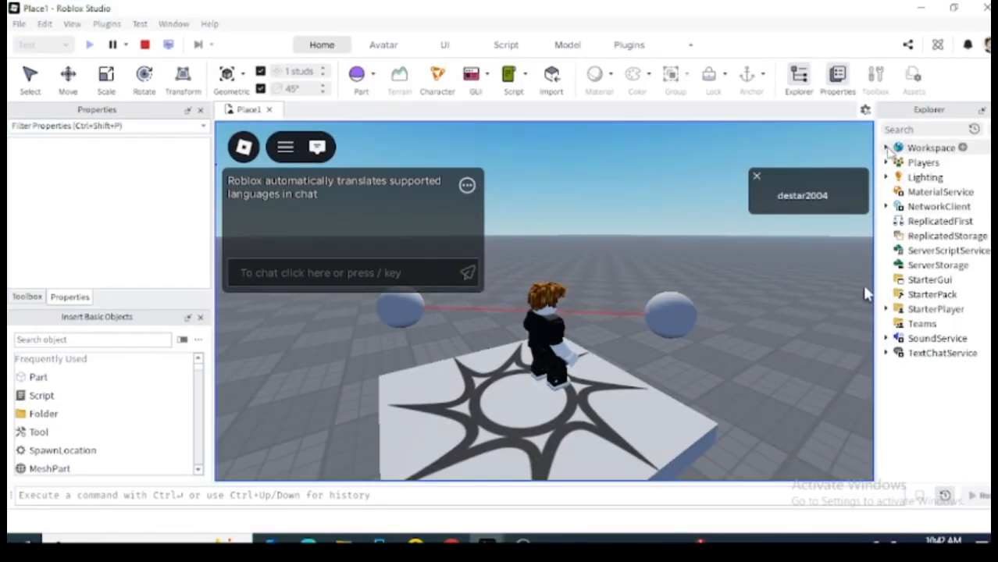
In the playtest Explorer, expand Workspace and StartPart and select the Beam.
click(886, 148)
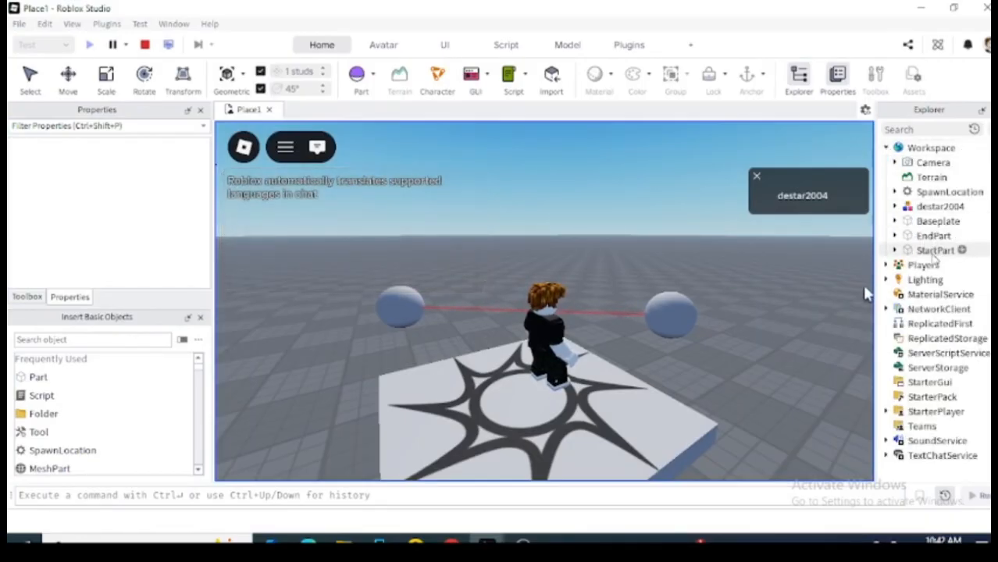
click(935, 250)
click(894, 251)
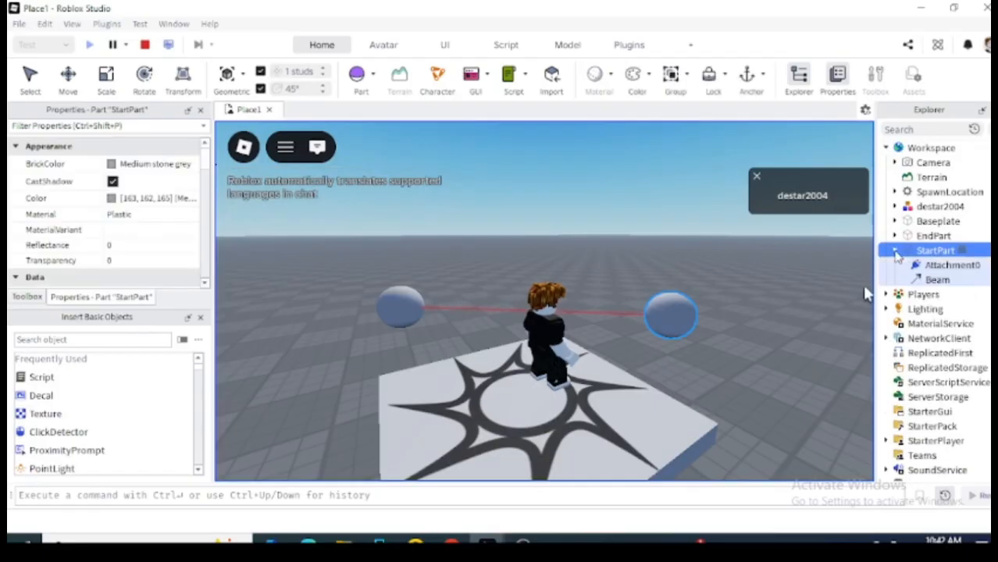
click(937, 280)
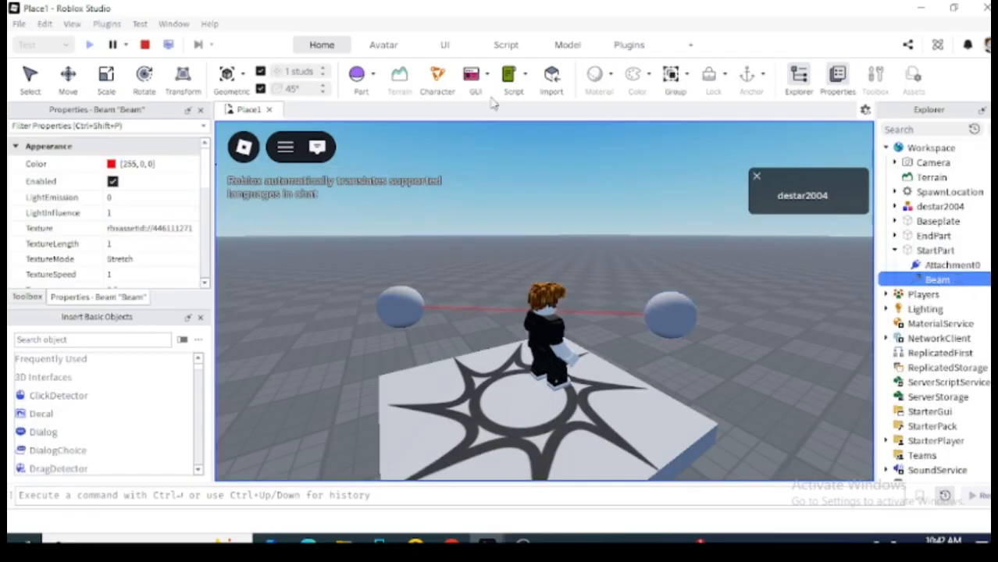
Copy the Beam's Texture asset id and switch to the Place1 editing window.
click(186, 228)
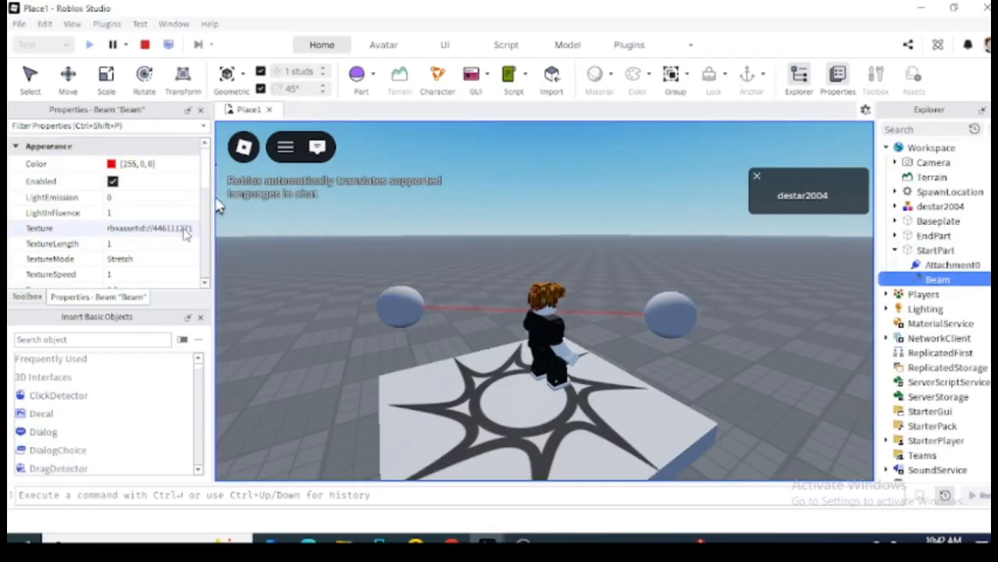
click(186, 227)
right_click(184, 226)
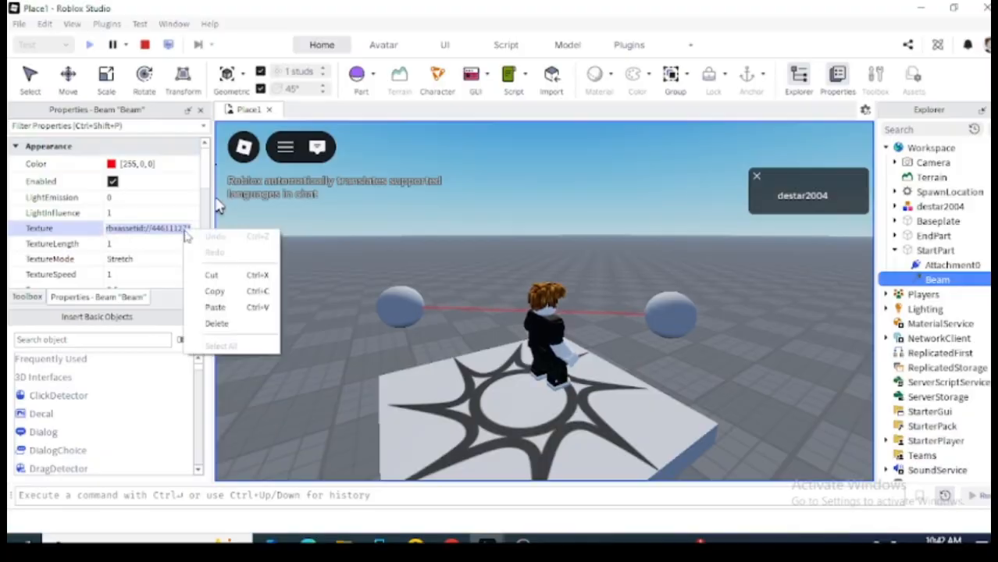
click(220, 304)
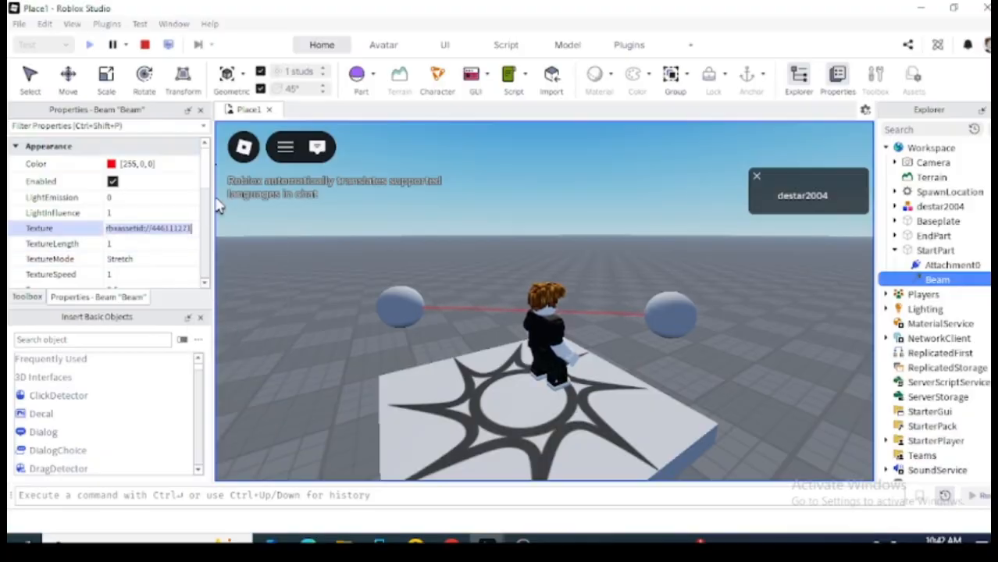
mouse_move(485, 543)
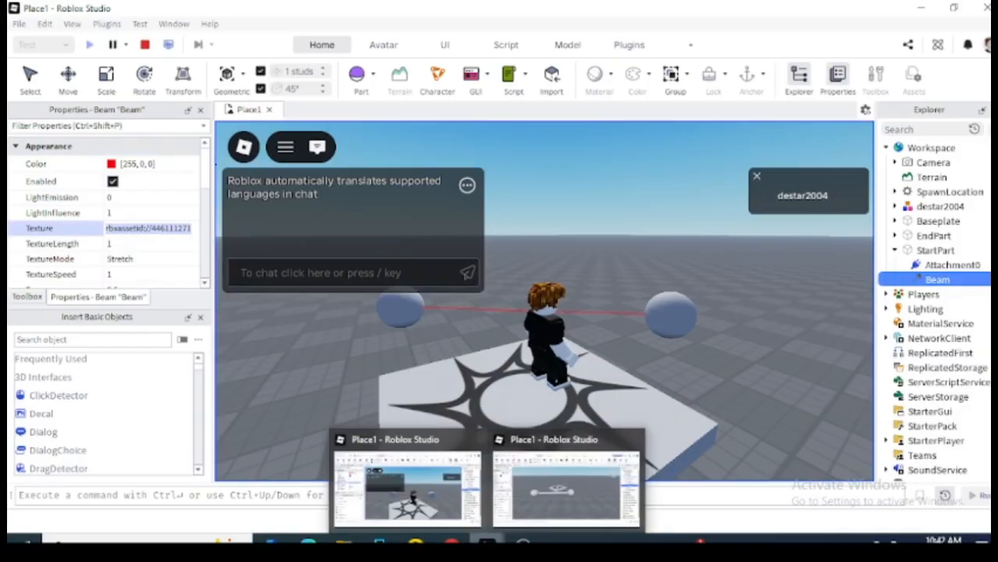
click(539, 493)
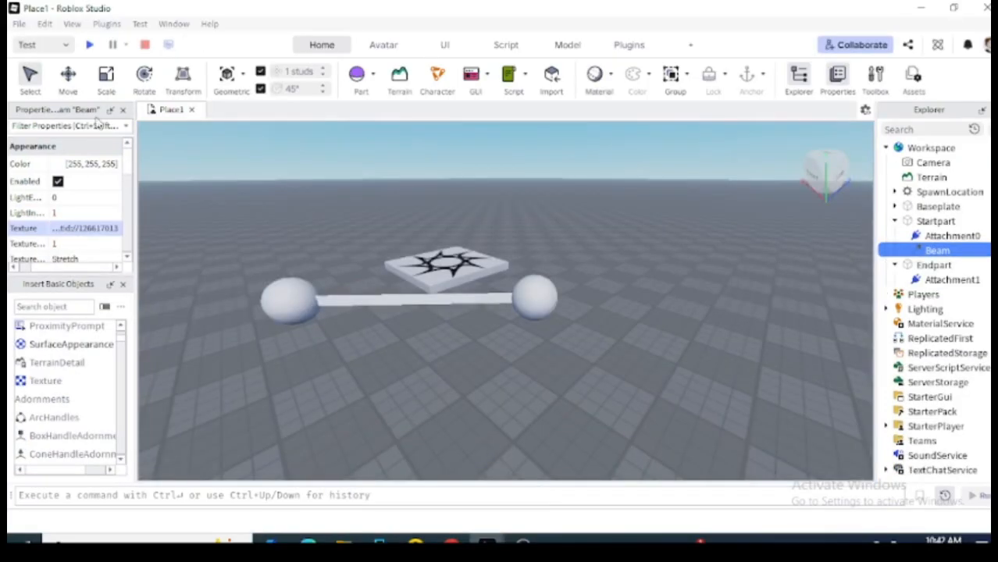
Paste the copied asset id 446111271 into the Beam's Texture.
click(102, 228)
key(ctrl+v)
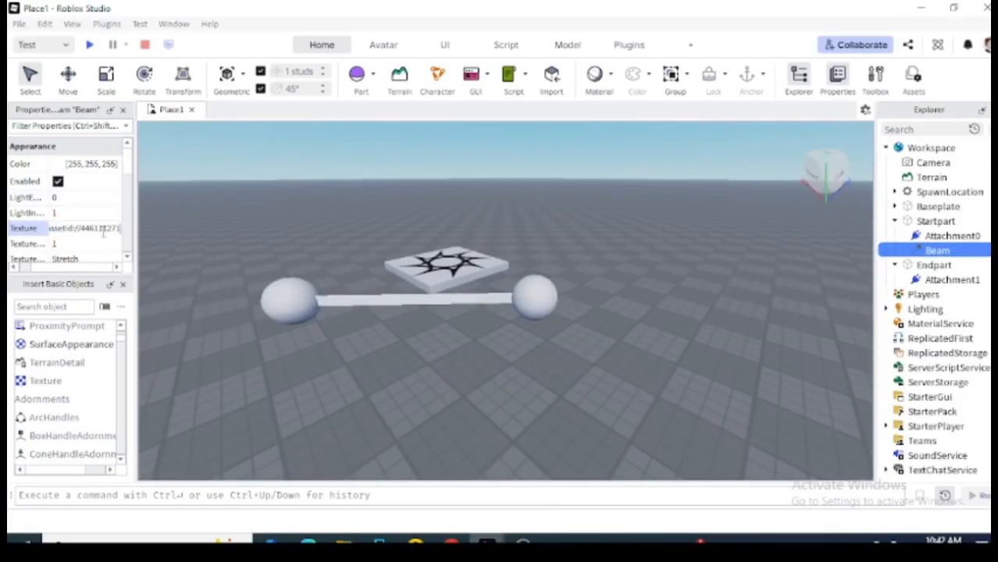
key(Return)
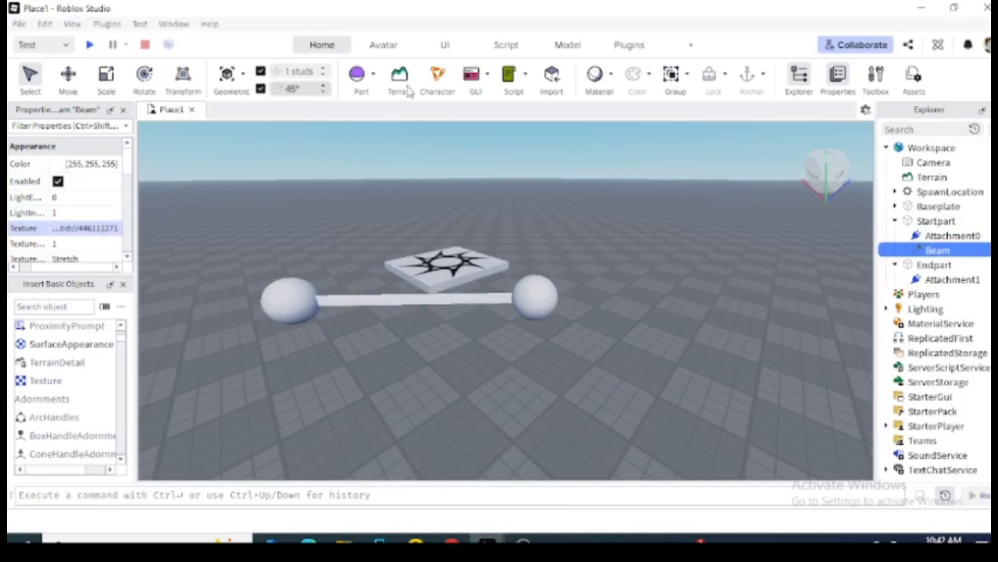
Minimize both Studio windows, refresh the desktop twice, and restore the Place1 window.
click(919, 8)
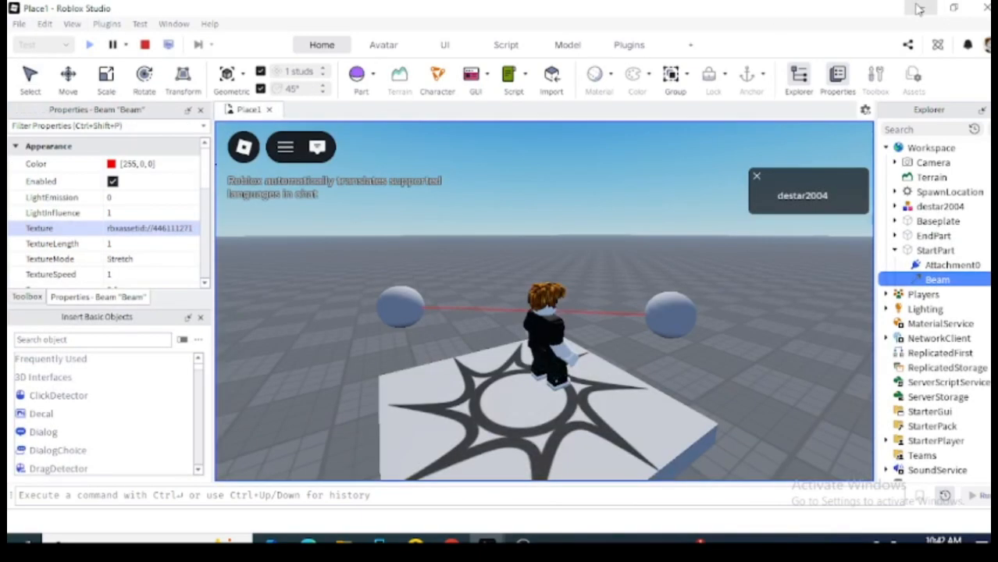
click(915, 7)
right_click(685, 190)
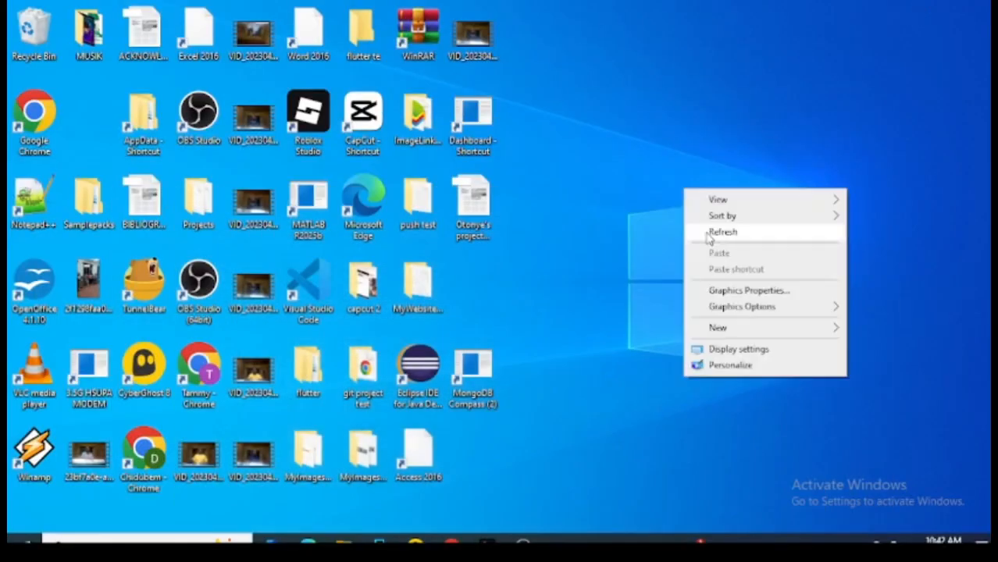
click(710, 238)
right_click(664, 146)
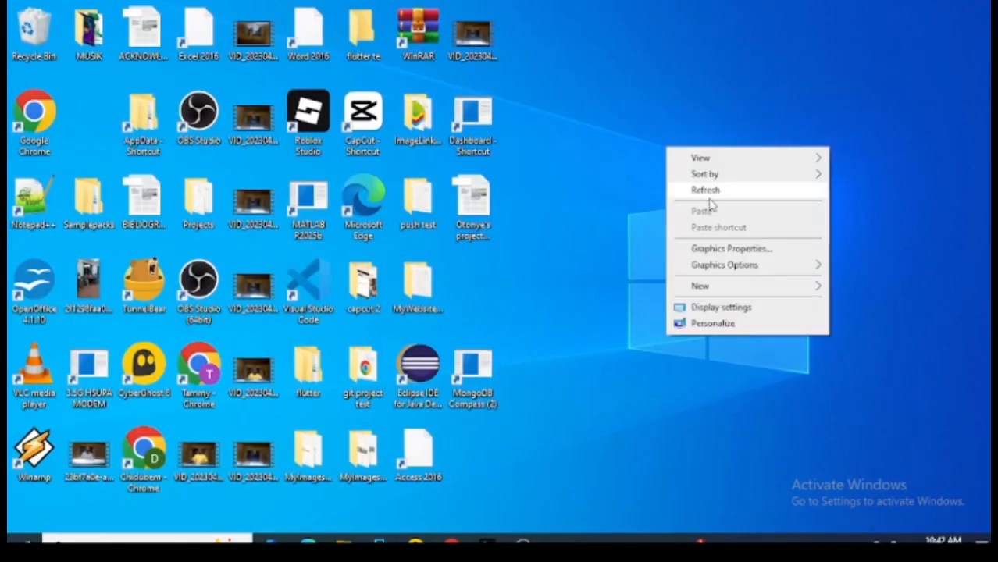
click(710, 195)
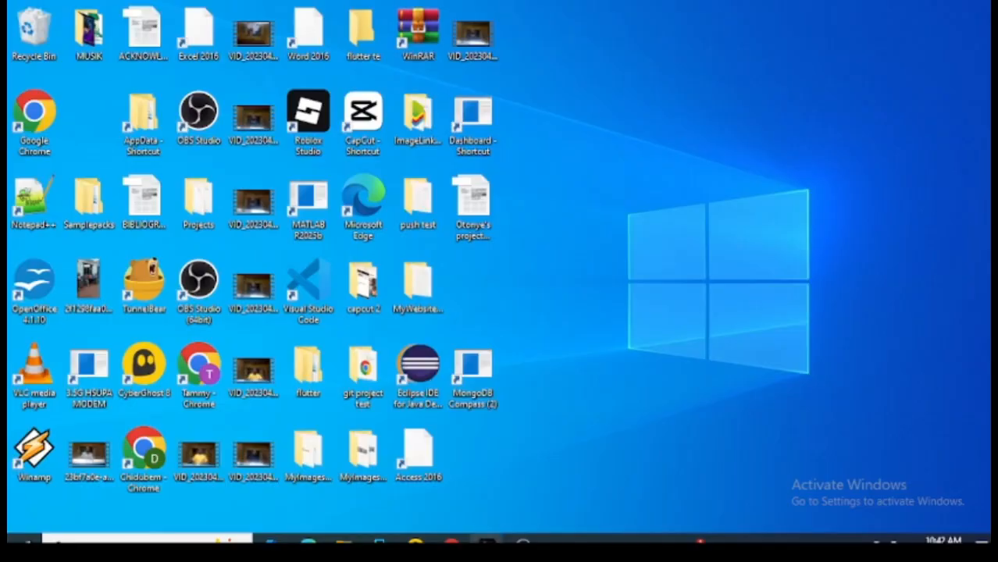
mouse_move(487, 538)
click(514, 515)
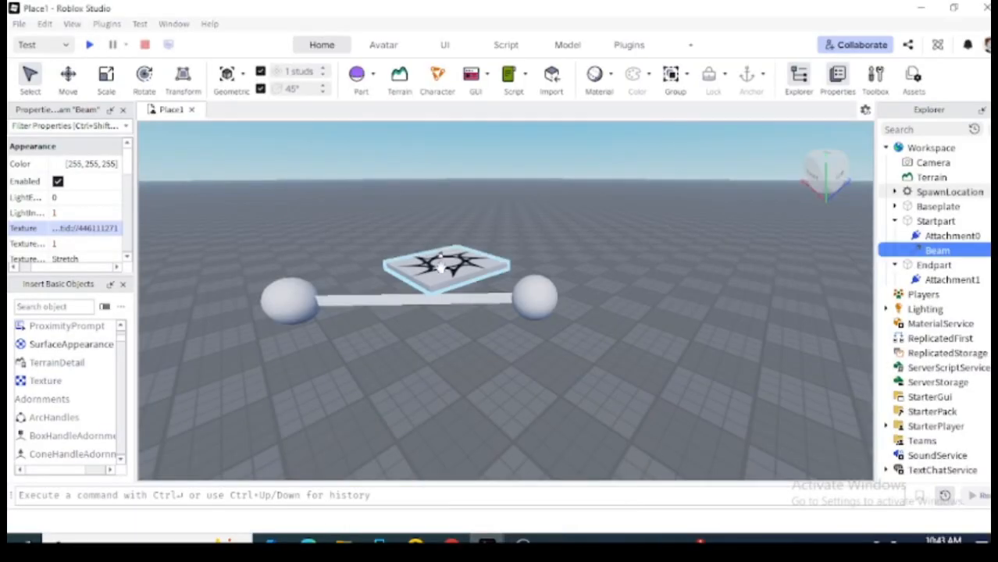
Reselect the Beam and delete its Texture asset id.
click(460, 306)
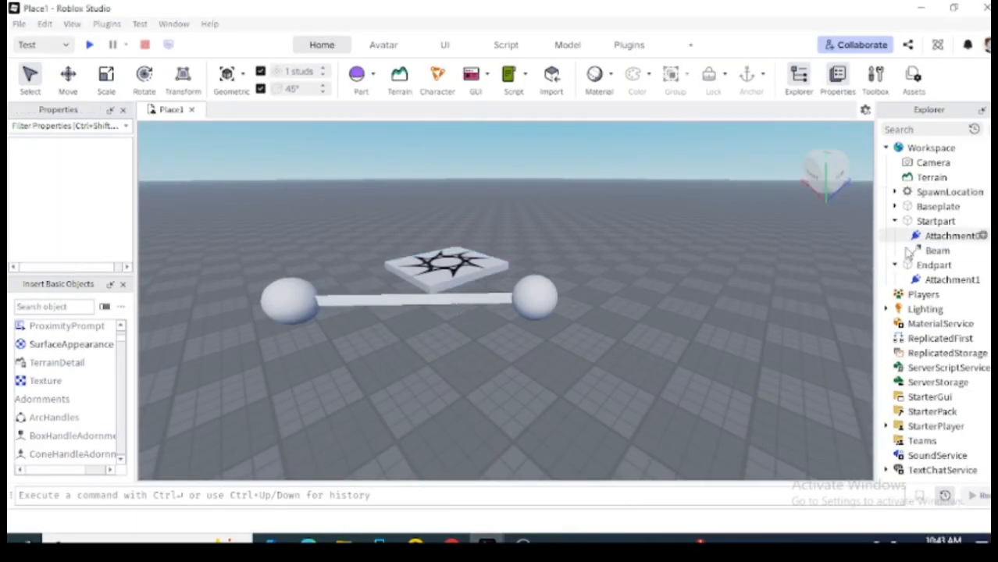
click(941, 266)
click(946, 236)
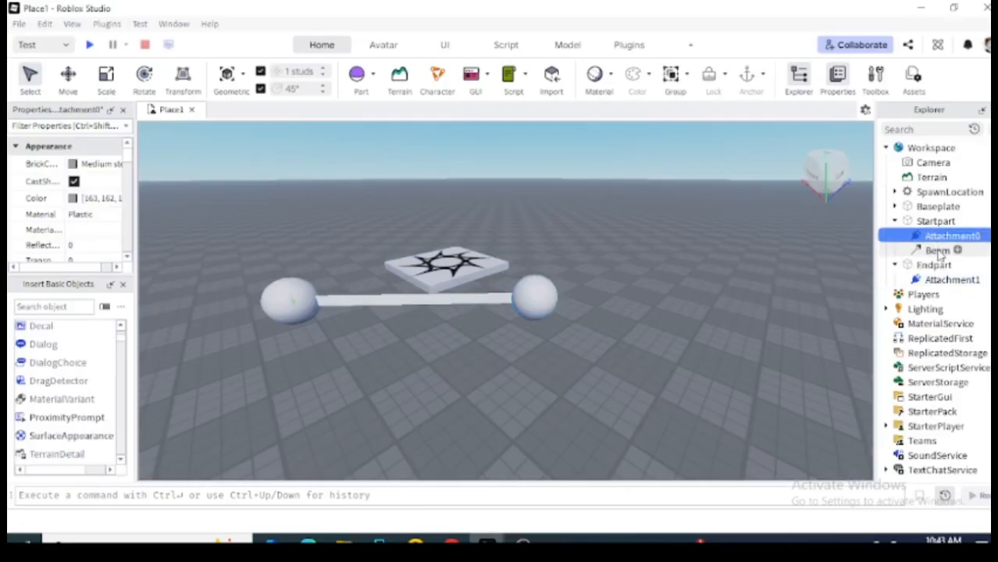
click(939, 251)
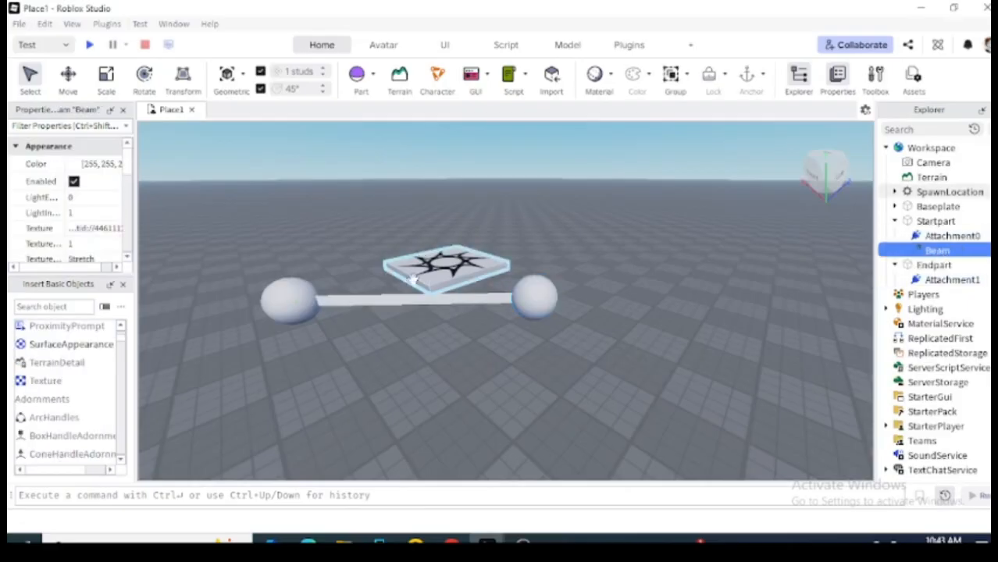
click(86, 228)
click(84, 231)
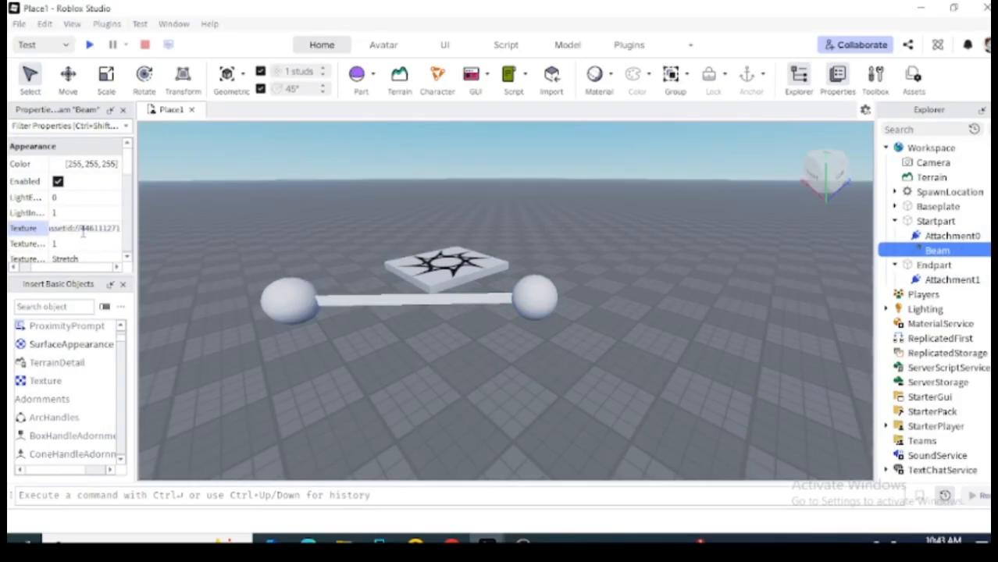
triple_click(84, 231)
key(BackSpace)
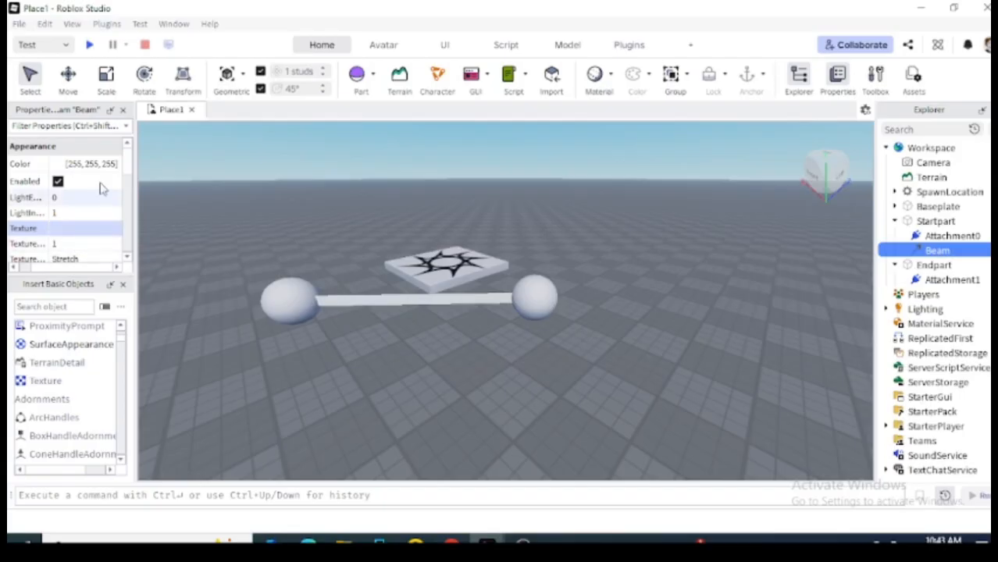
Set the Beam's Color to red (255, 0, 0).
click(56, 165)
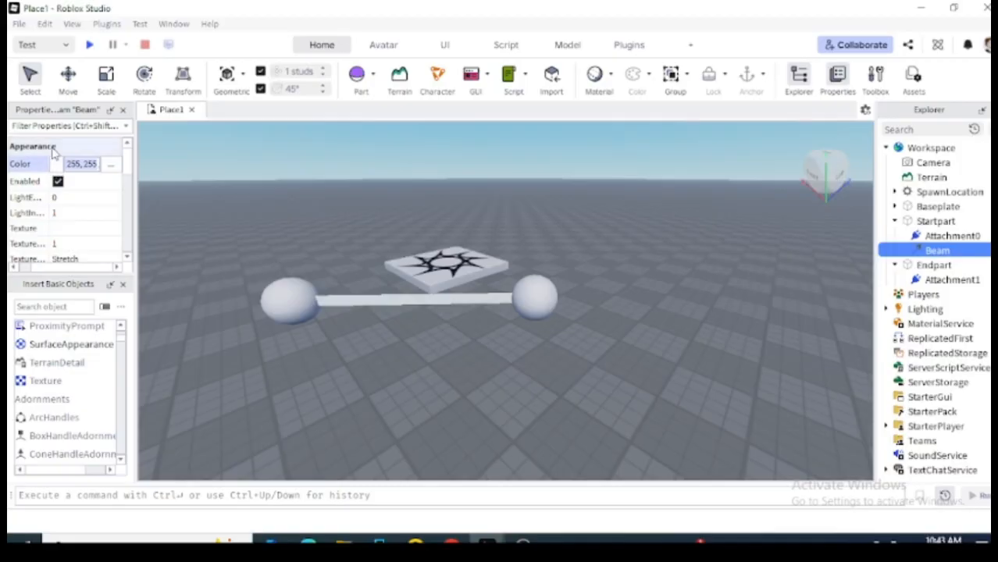
click(57, 164)
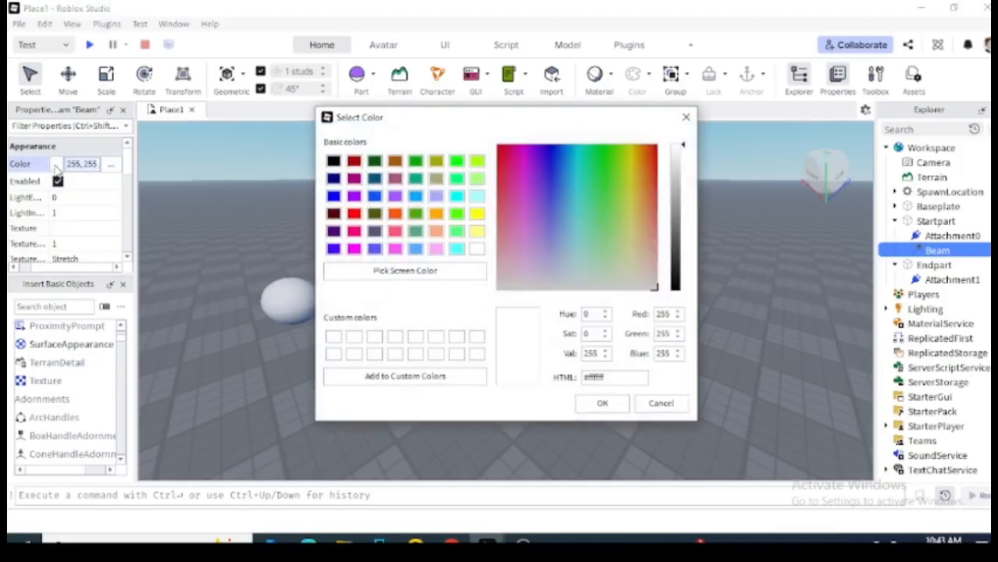
click(354, 215)
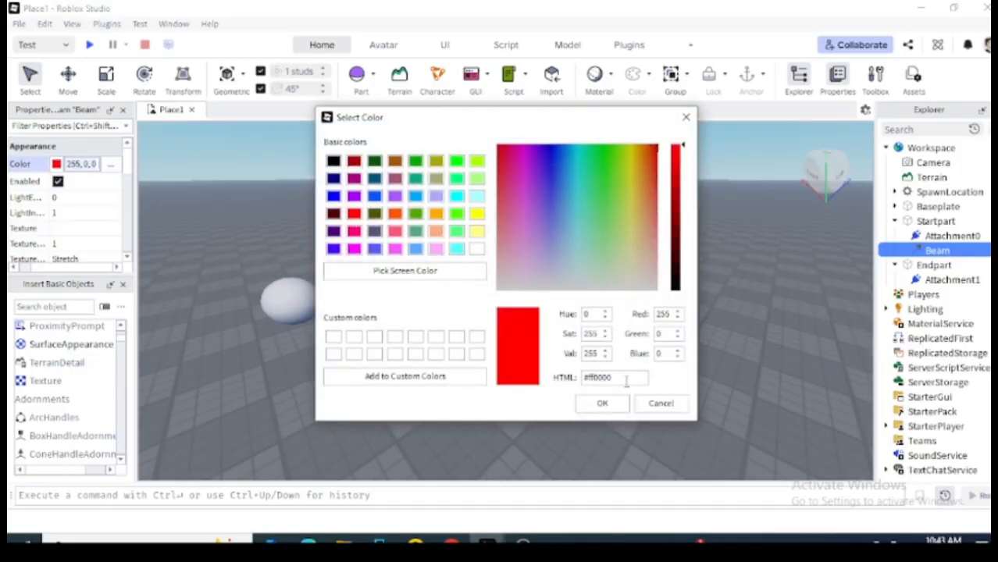
click(593, 406)
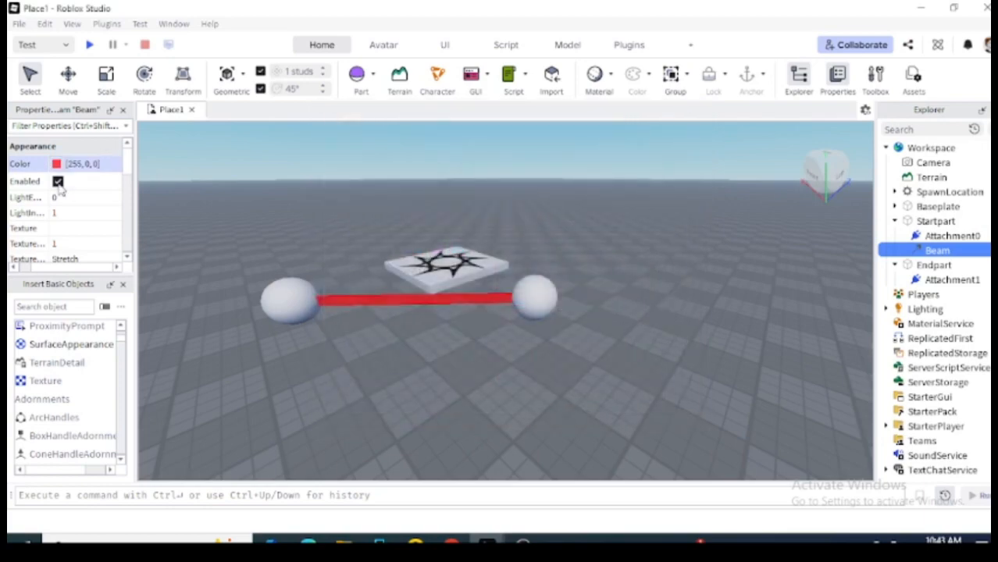
Paste the copied rbxassetid (446111271…) into the red Beam's Texture property and verify it.
click(73, 227)
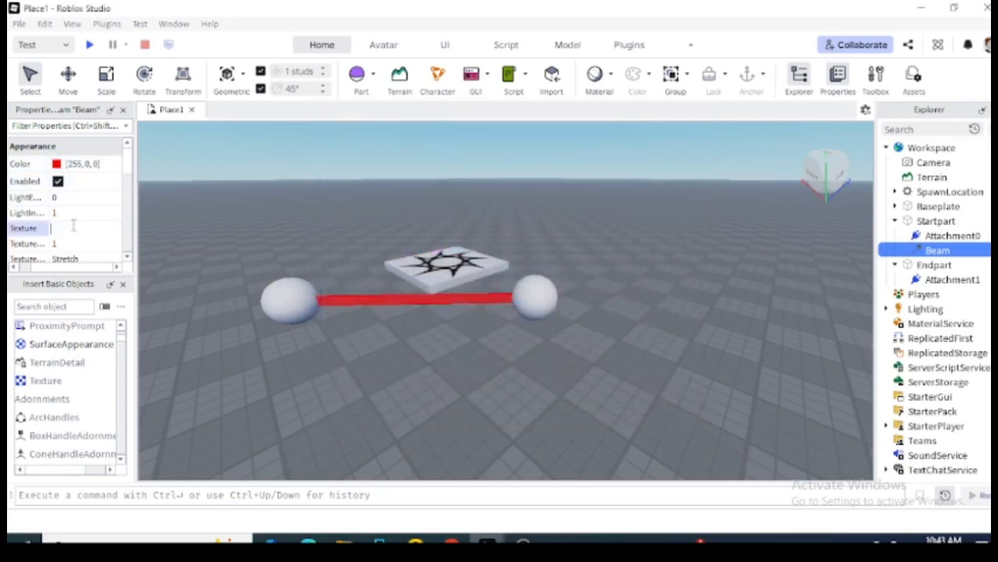
key(ctrl+v)
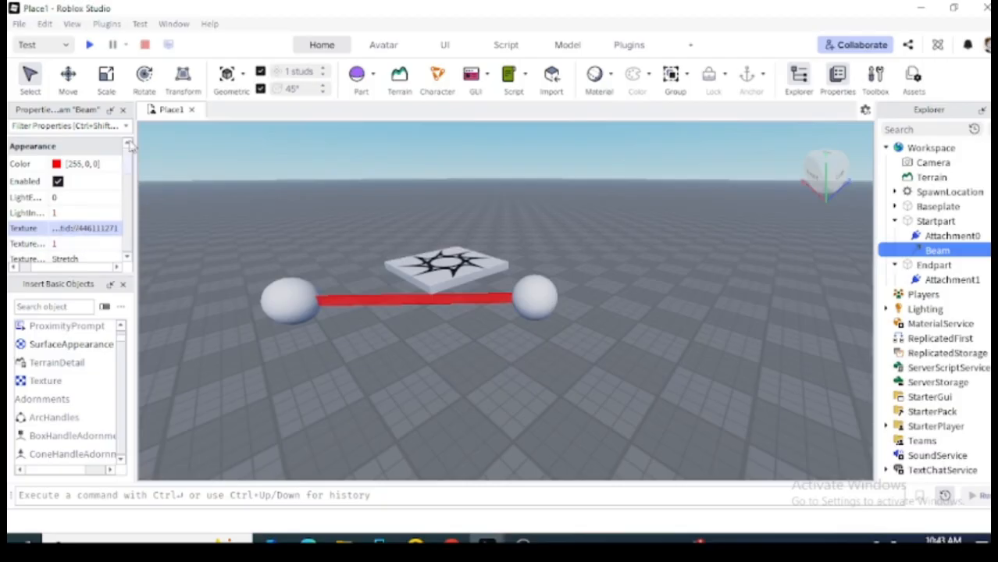
mouse_move(128, 176)
mouse_down()
mouse_move(128, 248)
mouse_move(127, 174)
mouse_up()
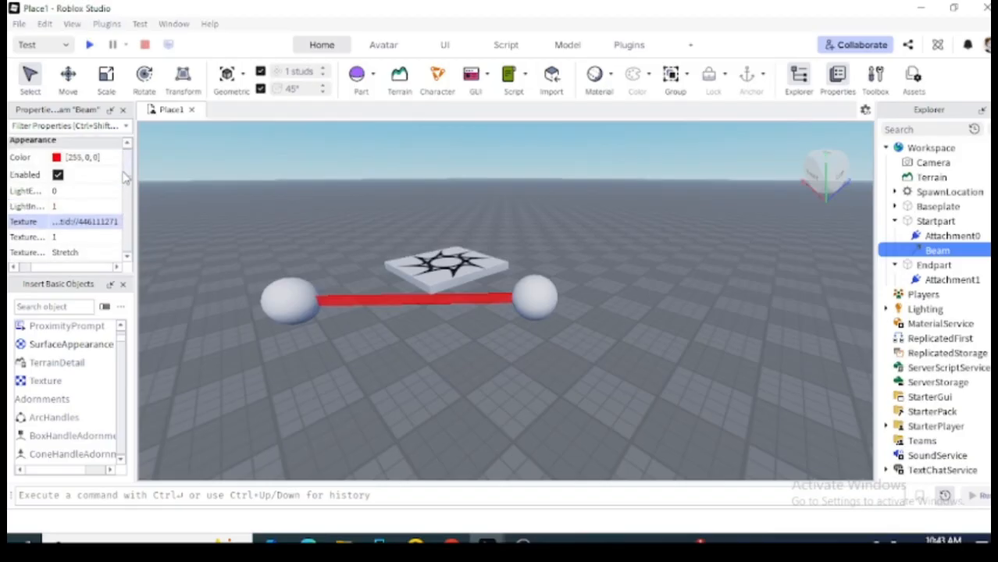
click(81, 224)
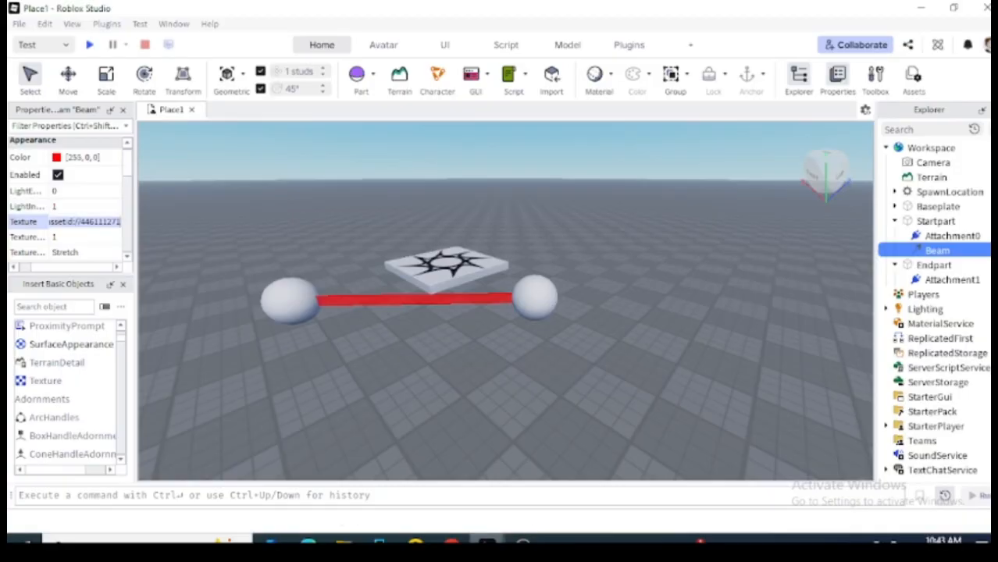
mouse_move(486, 543)
click(567, 480)
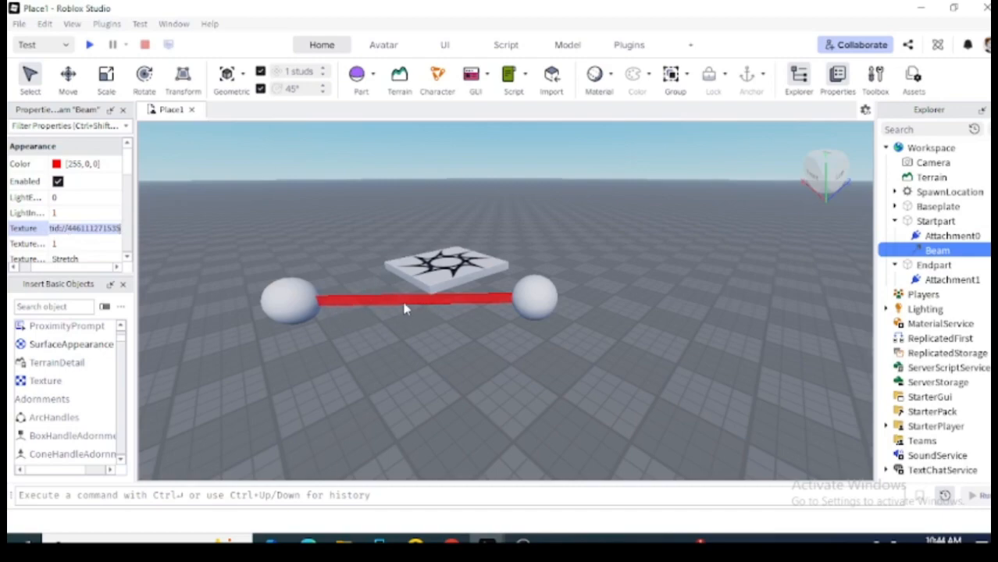
Playtest the scene and walk the avatar back to see the red beam between the spheres.
click(91, 49)
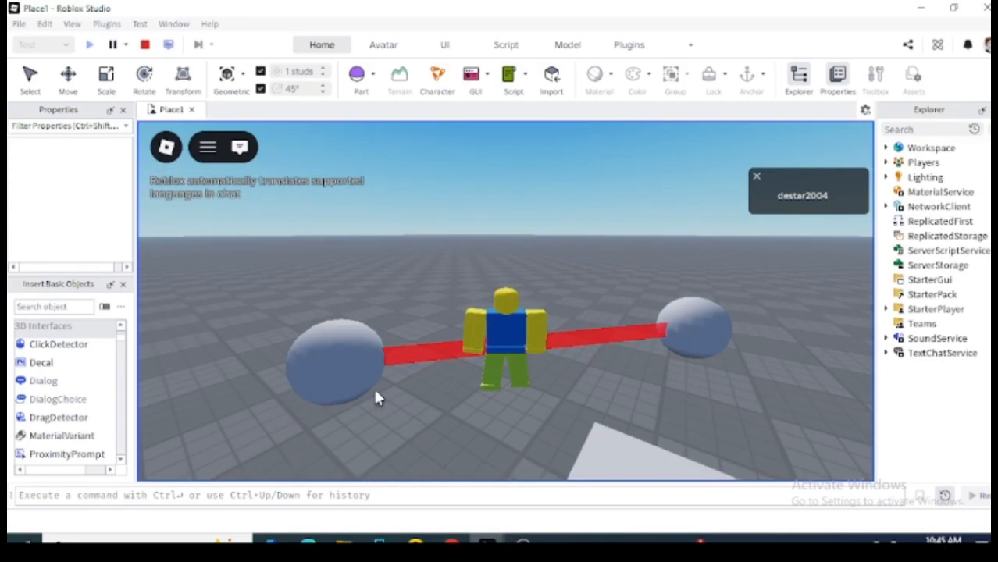
key(s)
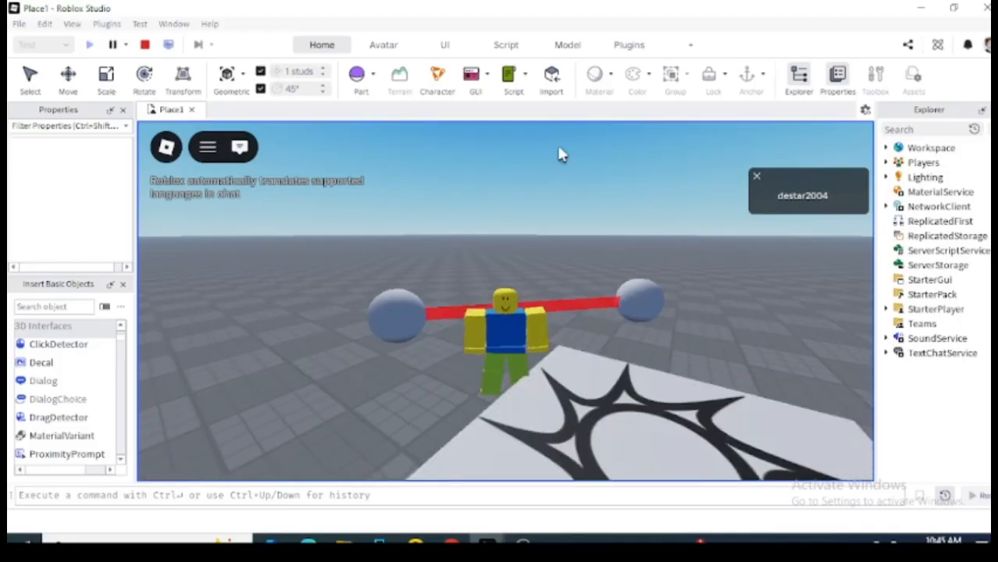